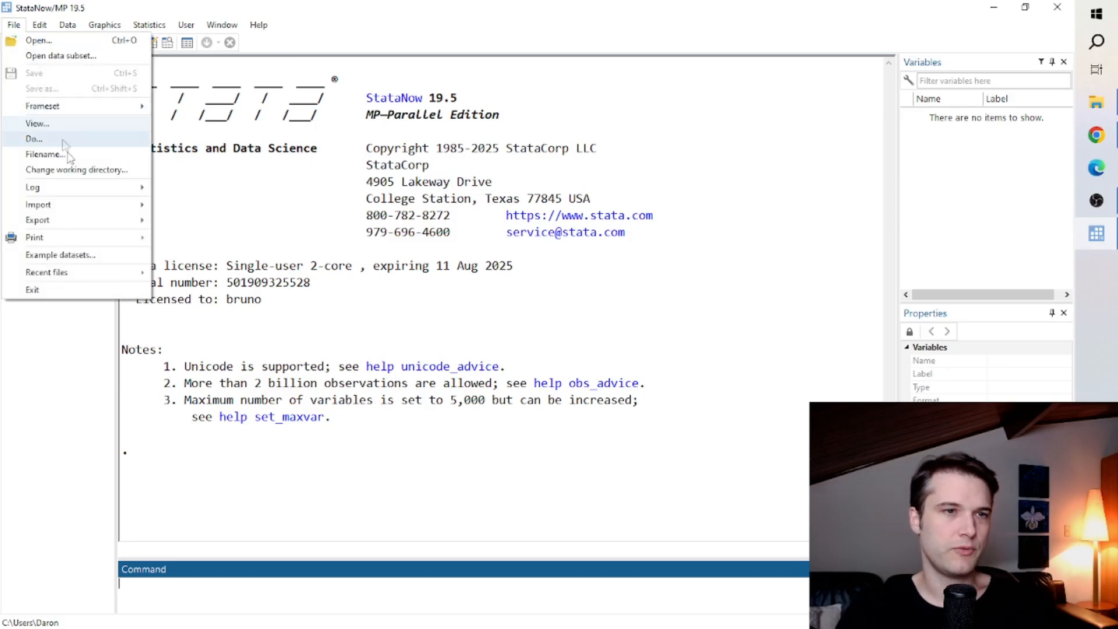
Import worksheet Planilha1 of the Excel file Contries_Data, using the first row as variable names
{"action": "mouse_move", "coordinate": [70, 204]}
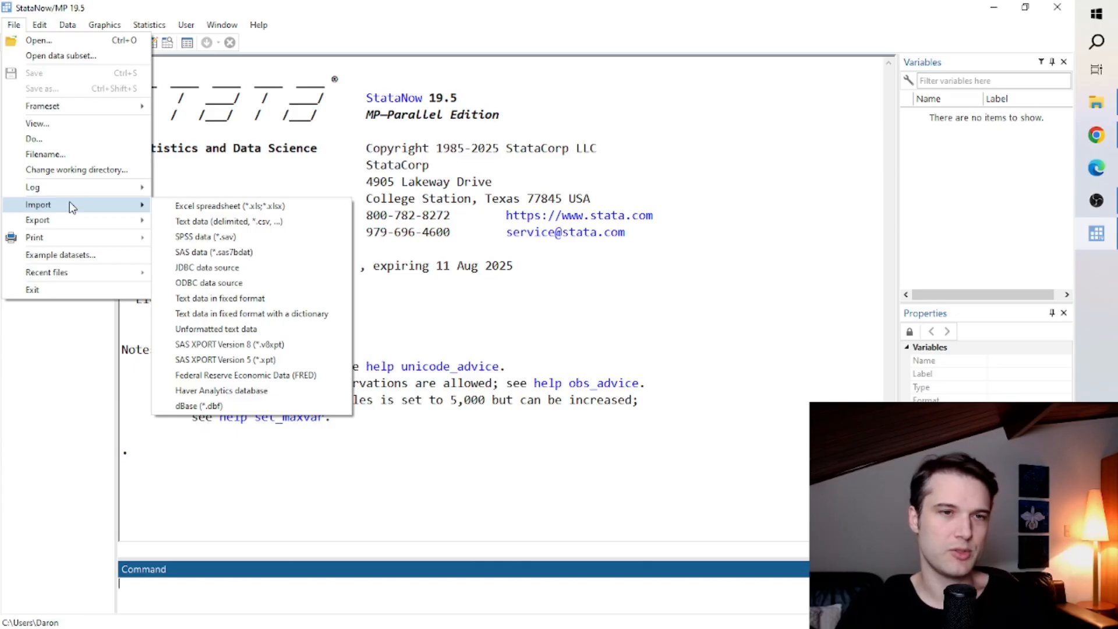
{"action": "left_click", "coordinate": [233, 206]}
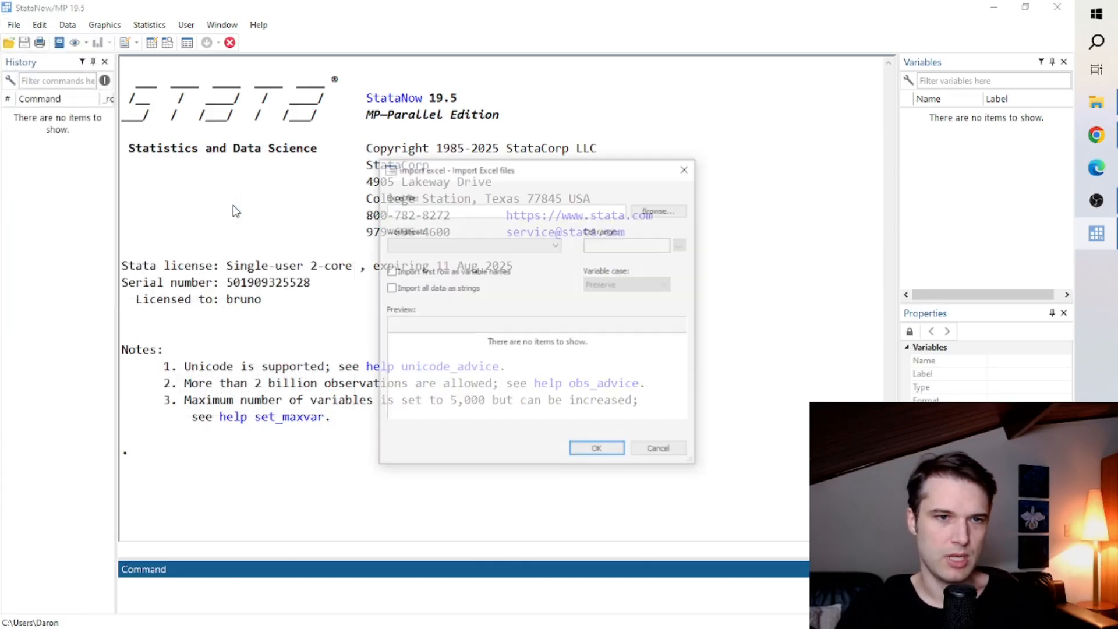
{"action": "left_click", "coordinate": [661, 209]}
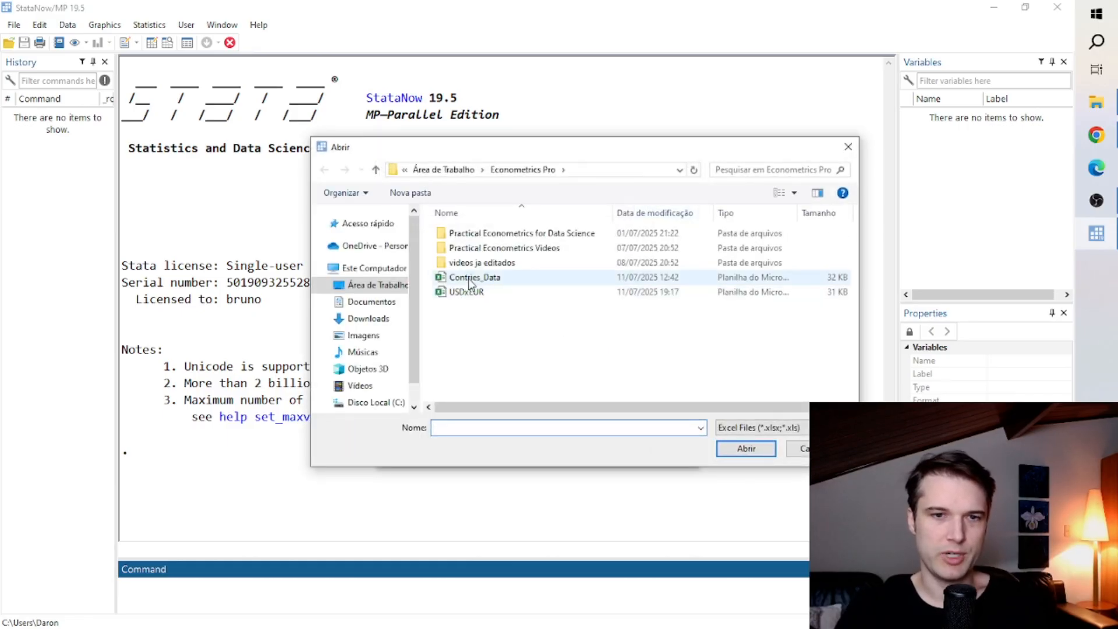
{"action": "double_click", "coordinate": [470, 278]}
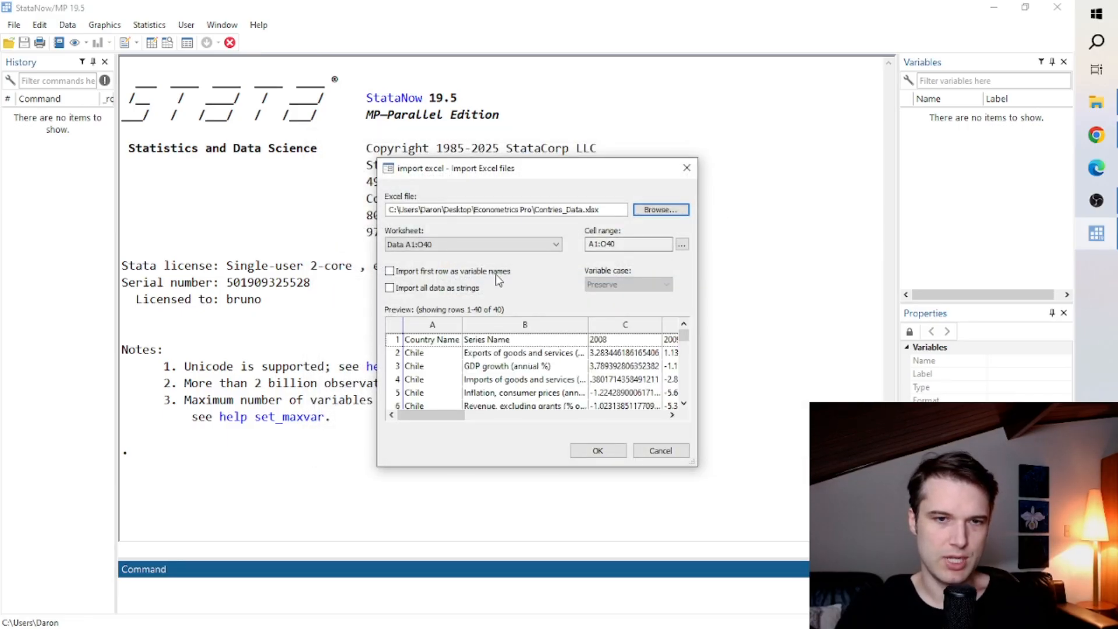
{"action": "left_click", "coordinate": [542, 243]}
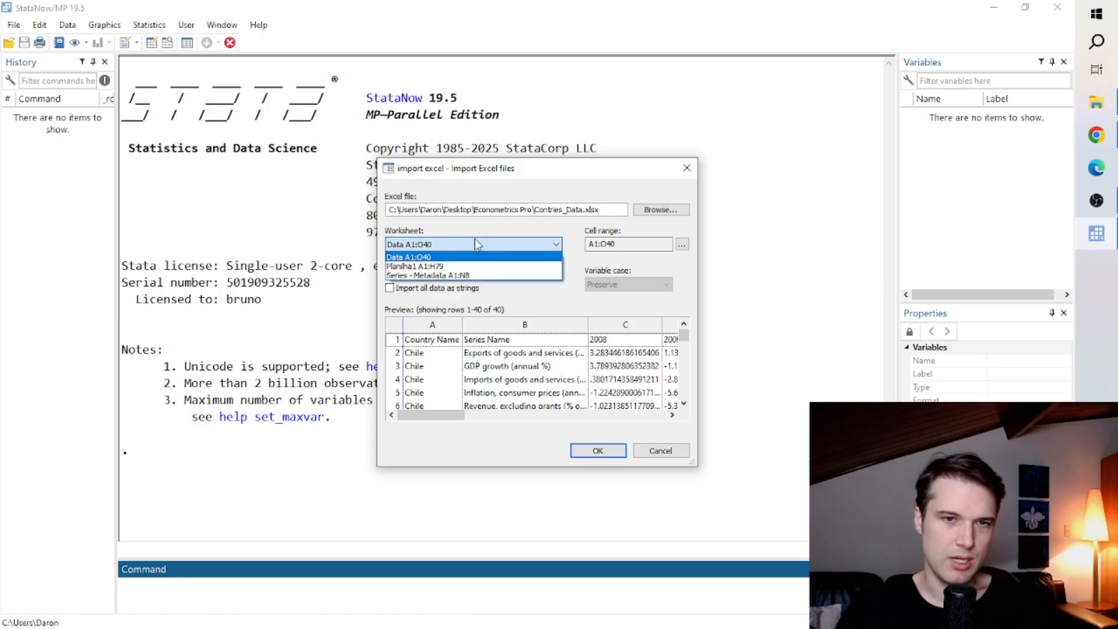
{"action": "left_click", "coordinate": [426, 266]}
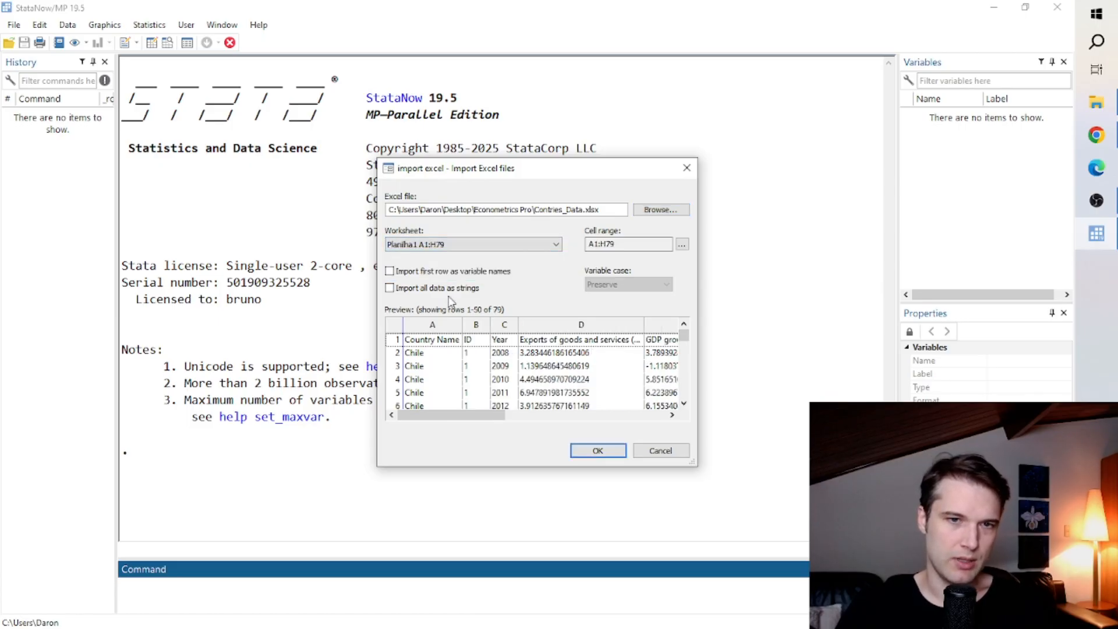
{"action": "left_click", "coordinate": [389, 272]}
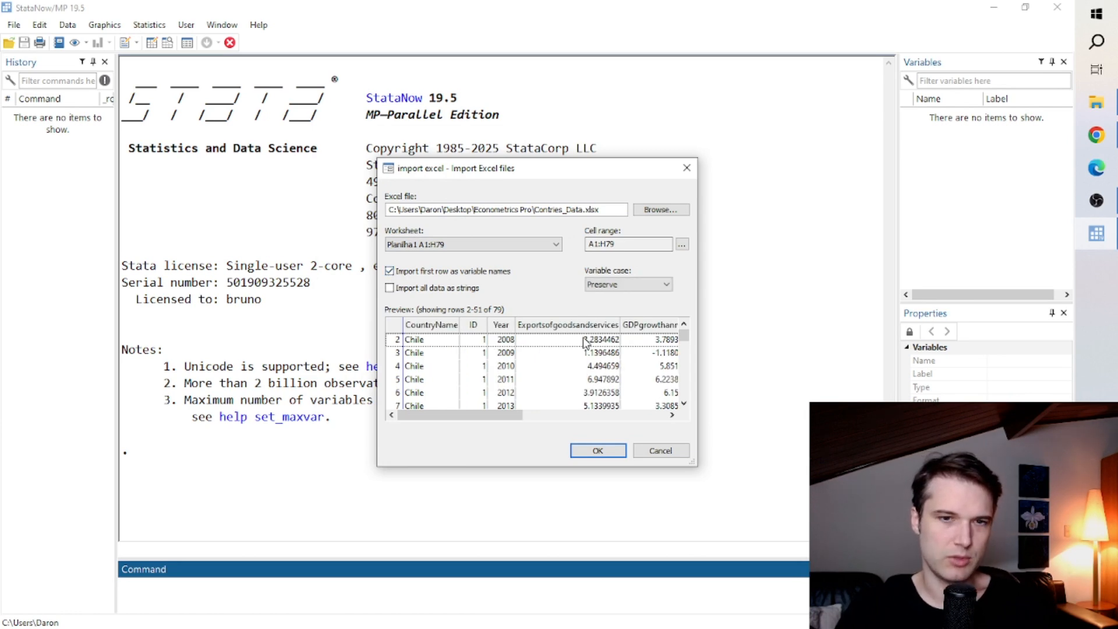
{"action": "left_click", "coordinate": [598, 450]}
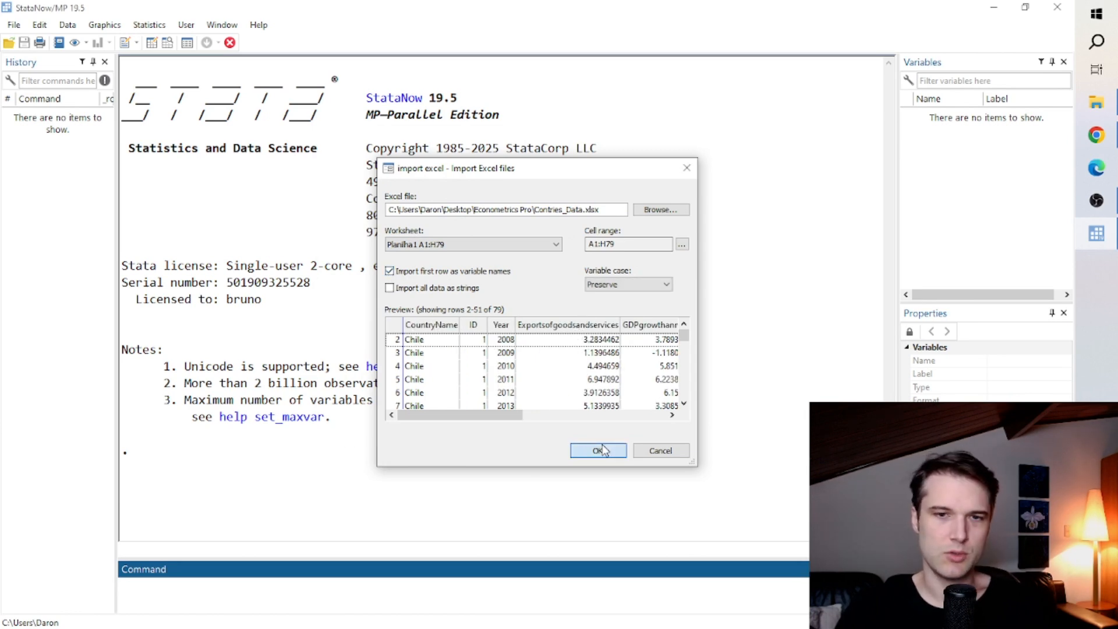
Inspect the imported country data and its full variable names in the Data Editor, and close the editor
{"action": "left_click", "coordinate": [153, 45]}
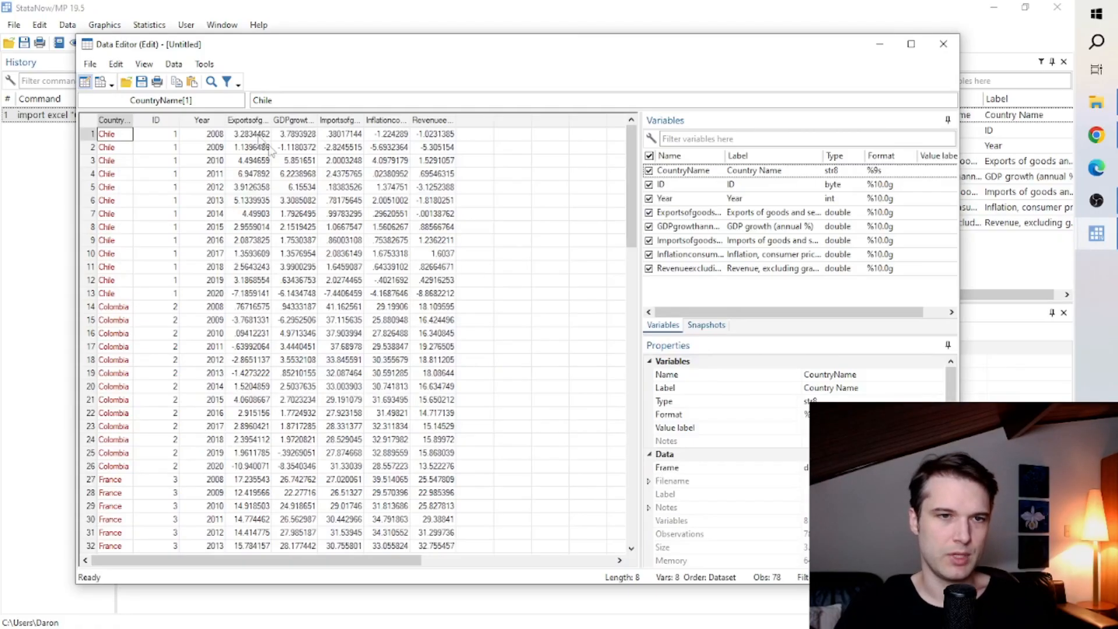
{"action": "left_click_drag", "start_coordinate": [631, 172], "coordinate": [634, 122]}
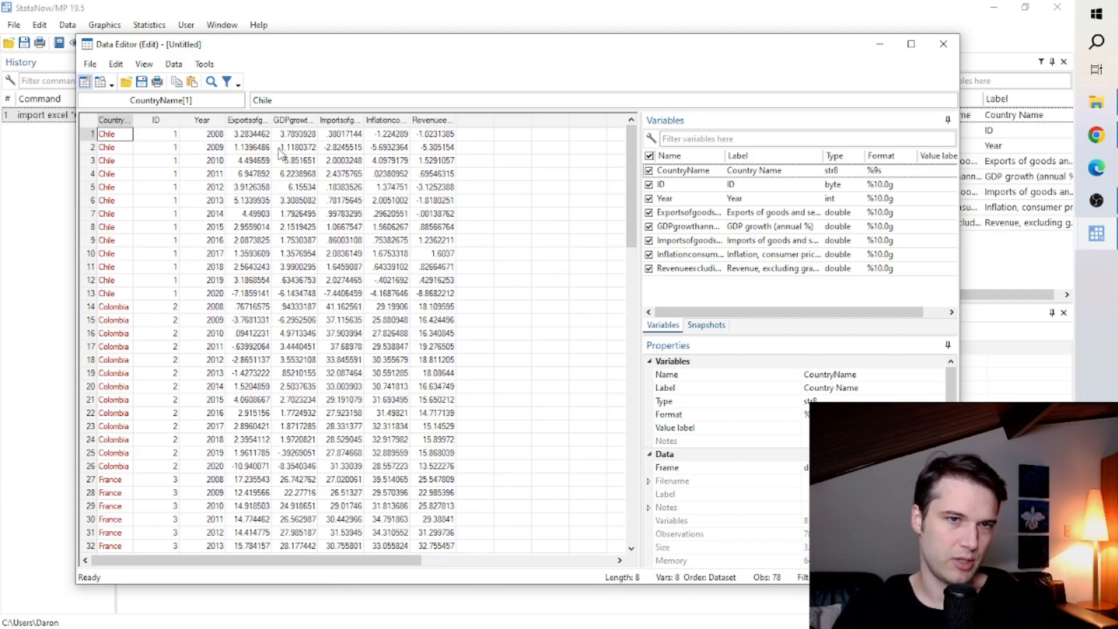
{"action": "left_click_drag", "start_coordinate": [726, 157], "coordinate": [774, 158]}
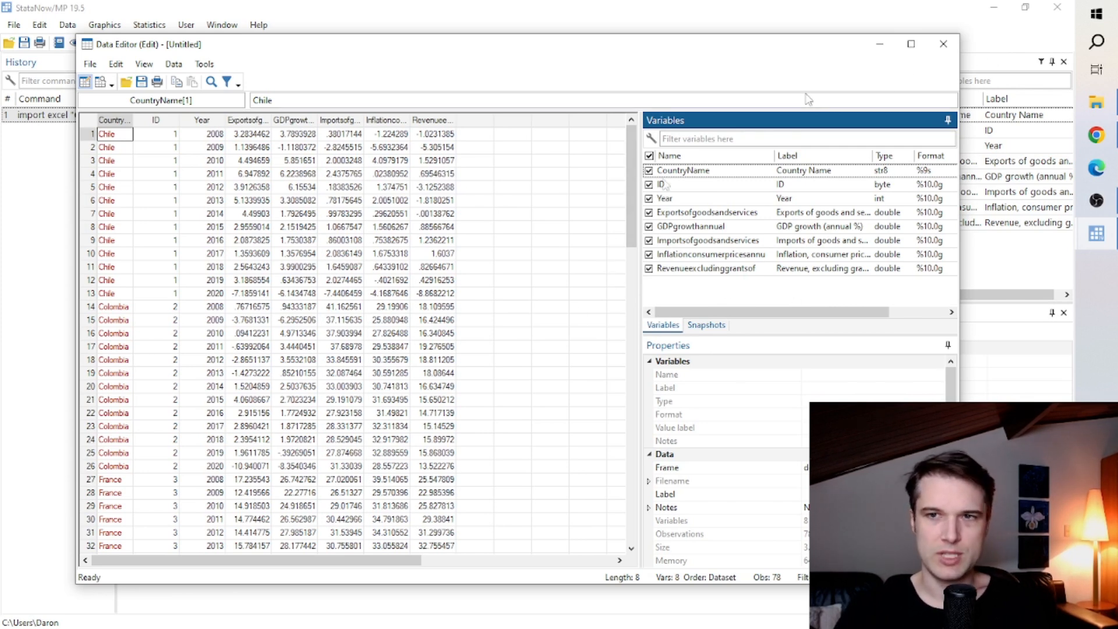
{"action": "left_click", "coordinate": [949, 51]}
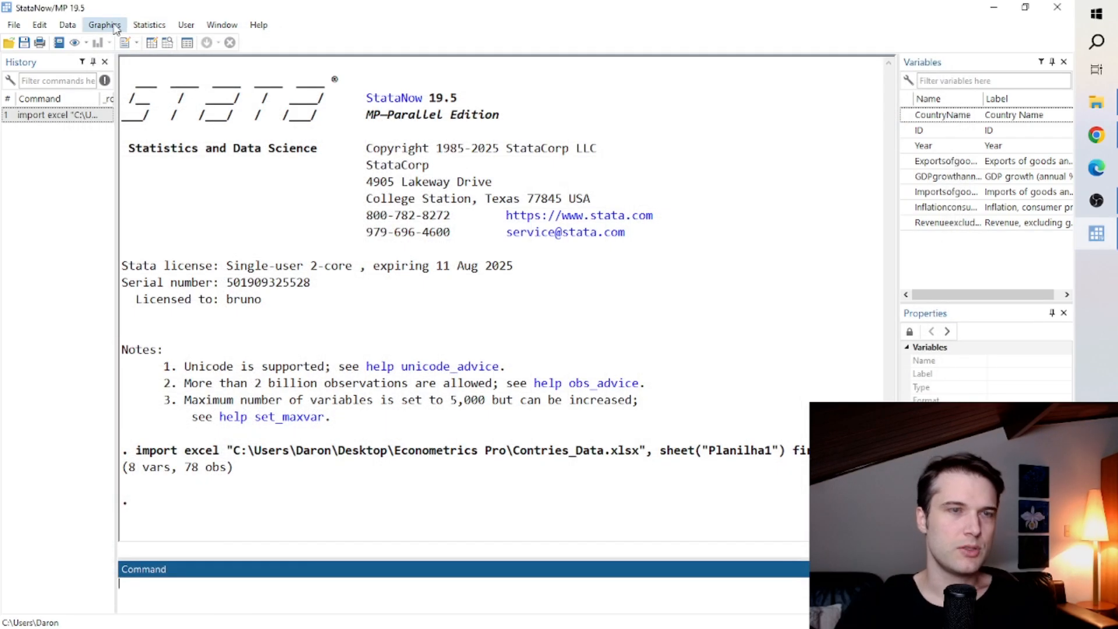
Declare the dataset as panel data with ID as panel variable, Year as time variable and a yearly time unit
{"action": "left_click", "coordinate": [149, 24]}
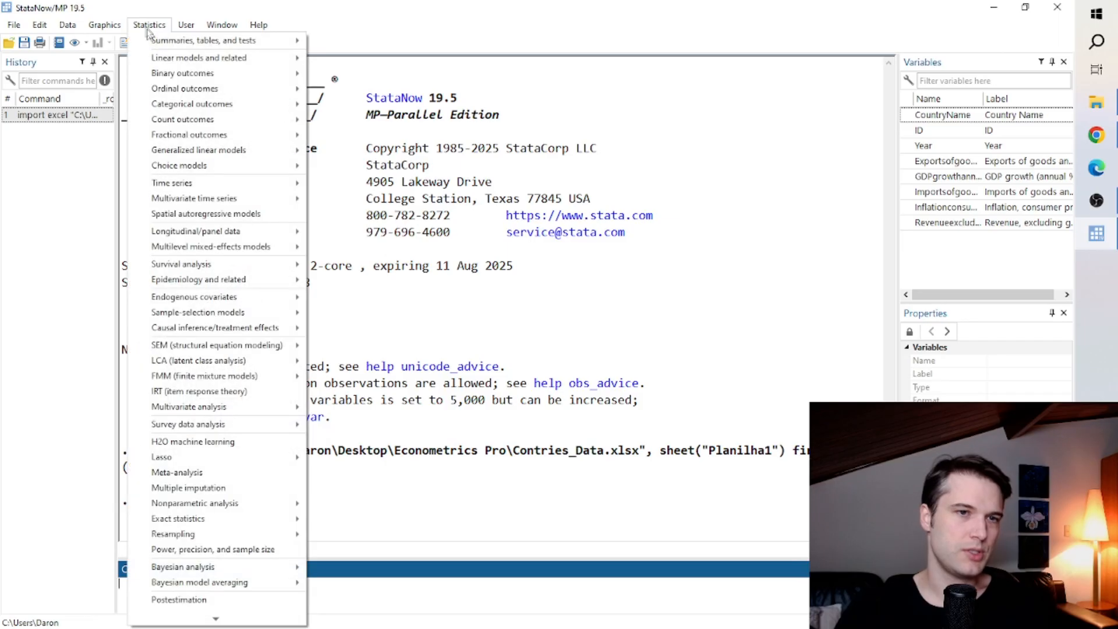
{"action": "mouse_move", "coordinate": [195, 231]}
{"action": "mouse_move", "coordinate": [373, 235]}
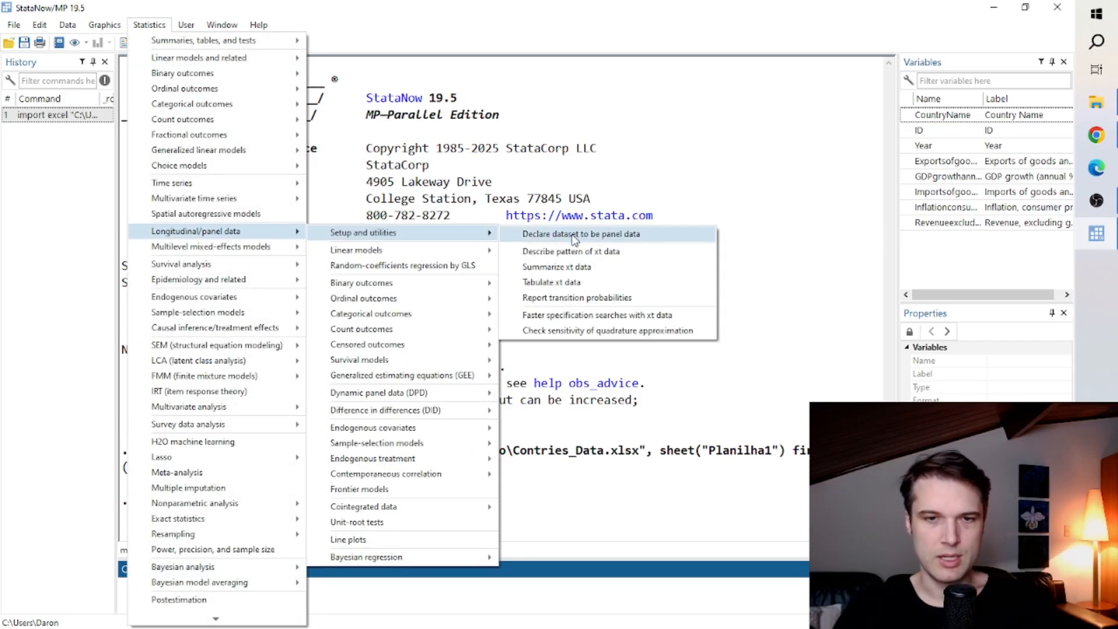
{"action": "left_click", "coordinate": [575, 240]}
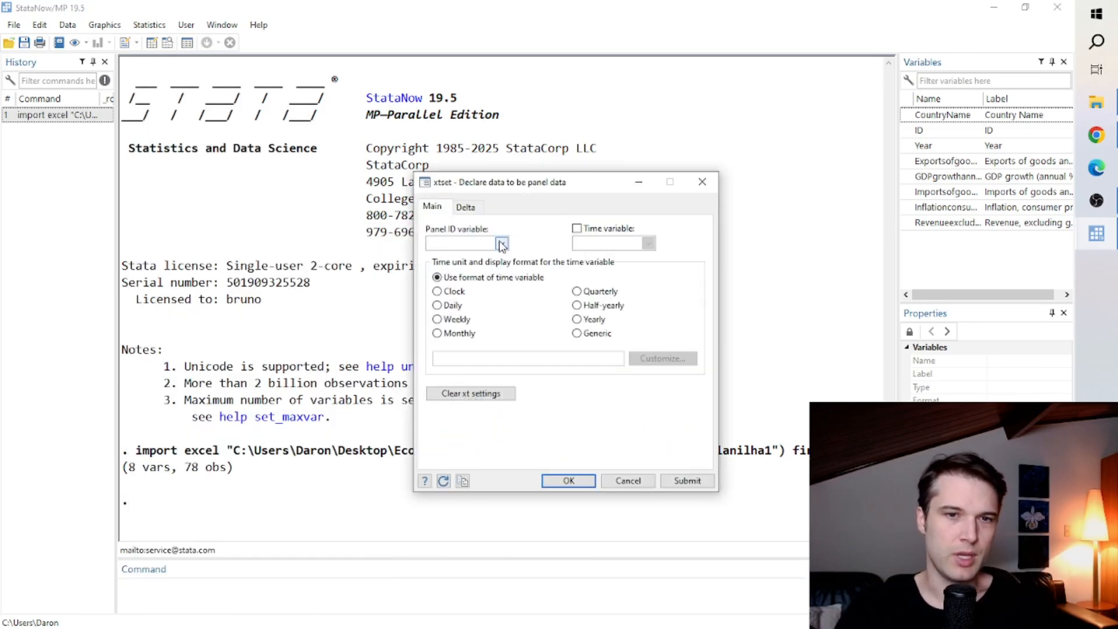
{"action": "left_click", "coordinate": [502, 244]}
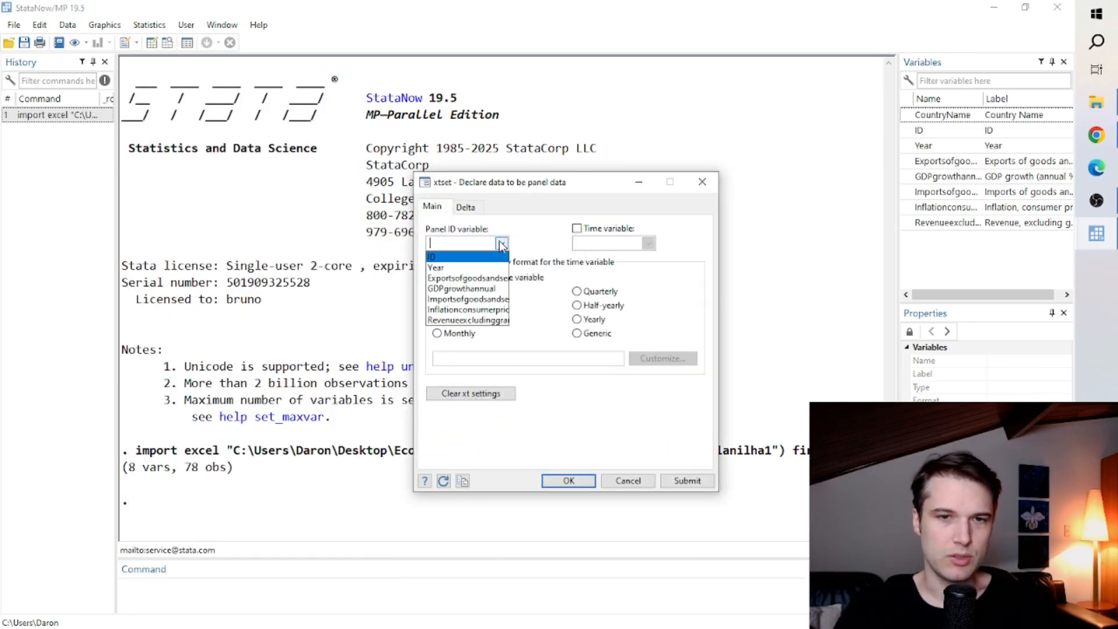
{"action": "left_click", "coordinate": [444, 258]}
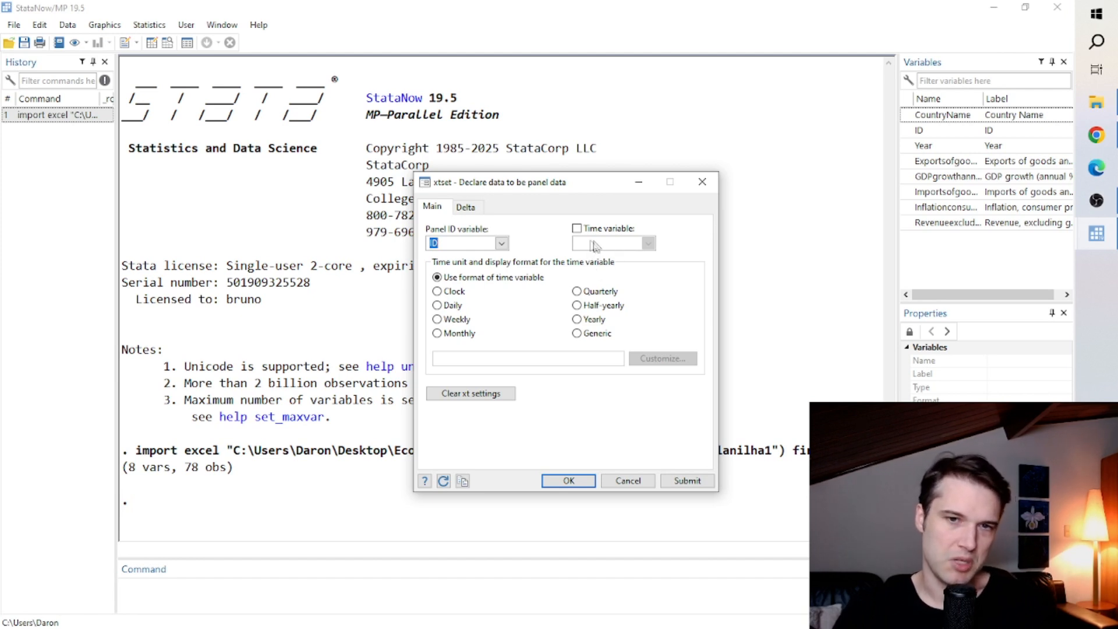
{"action": "left_click", "coordinate": [577, 228]}
{"action": "left_click", "coordinate": [648, 243]}
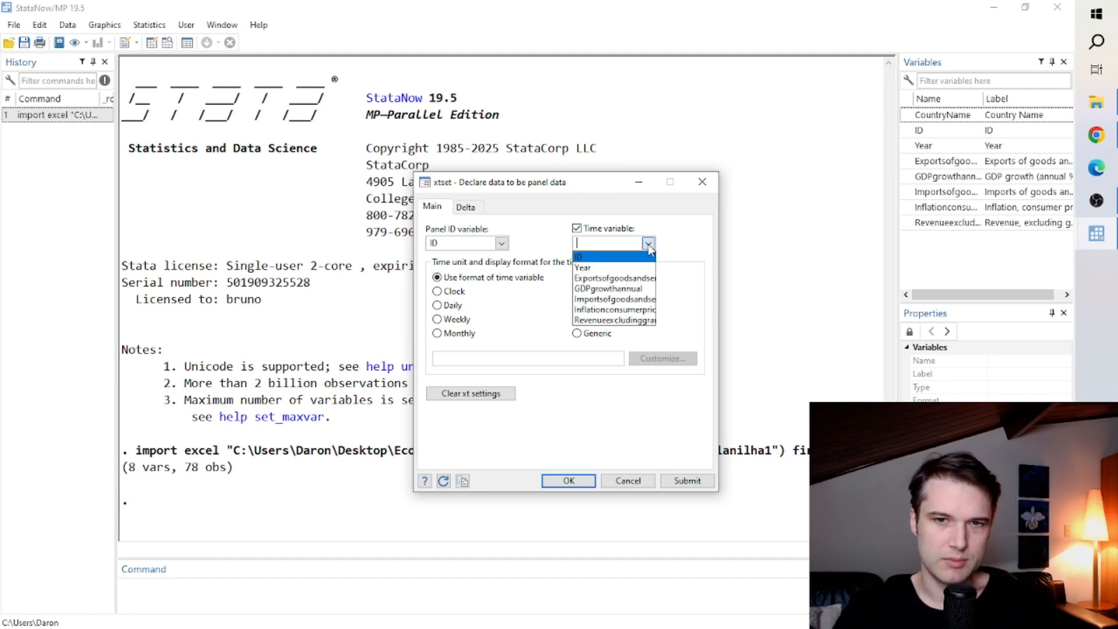
{"action": "left_click", "coordinate": [597, 269]}
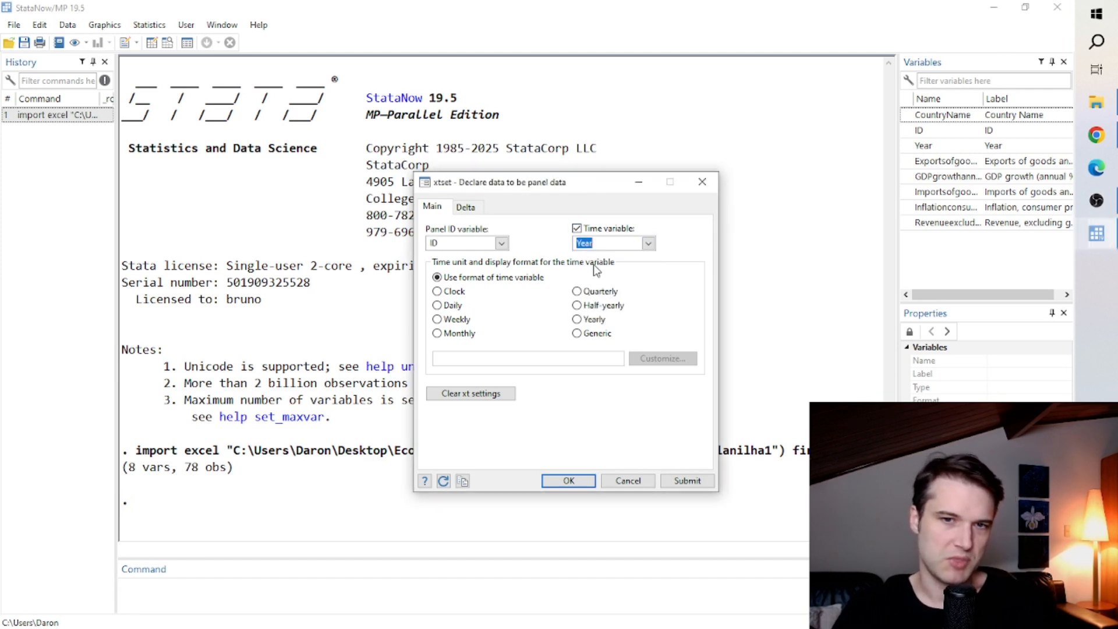
{"action": "left_click", "coordinate": [581, 320]}
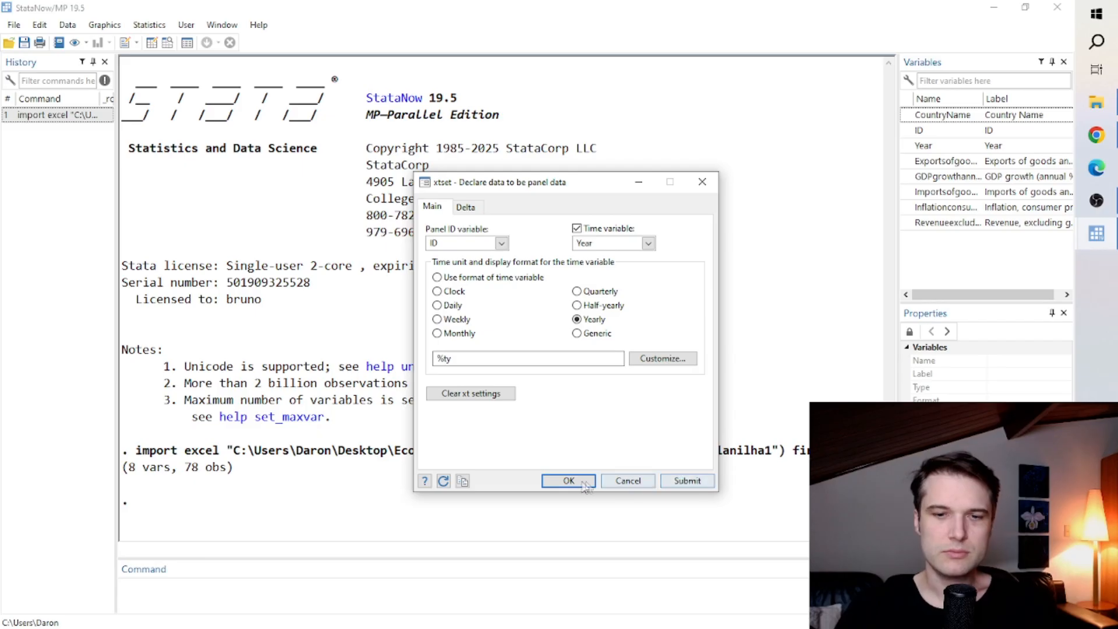
{"action": "left_click", "coordinate": [584, 483]}
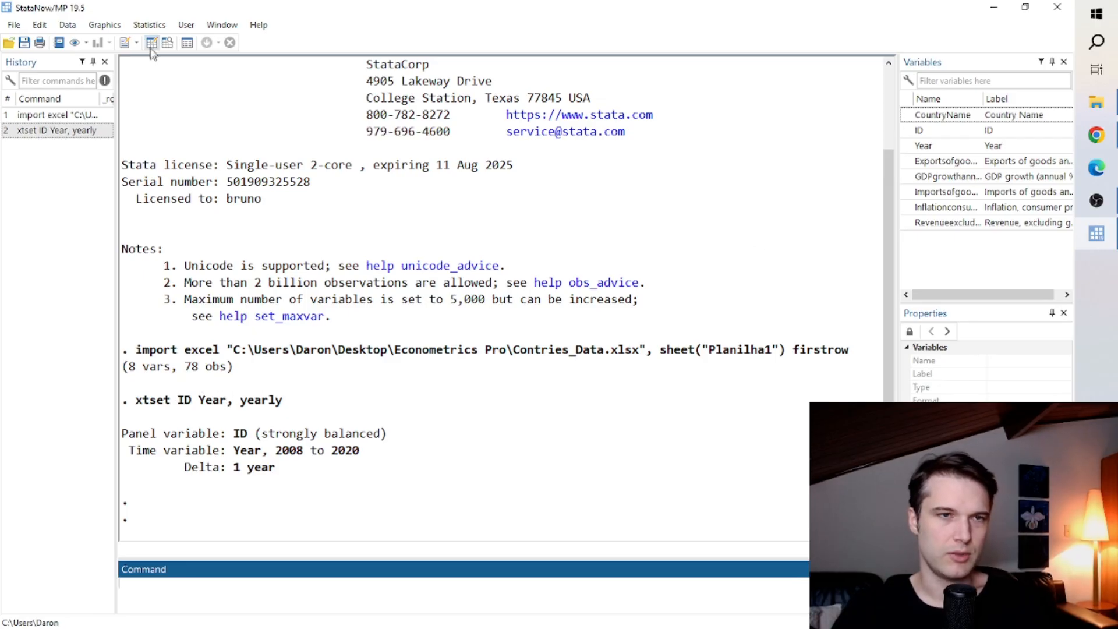
{"action": "left_click", "coordinate": [149, 25]}
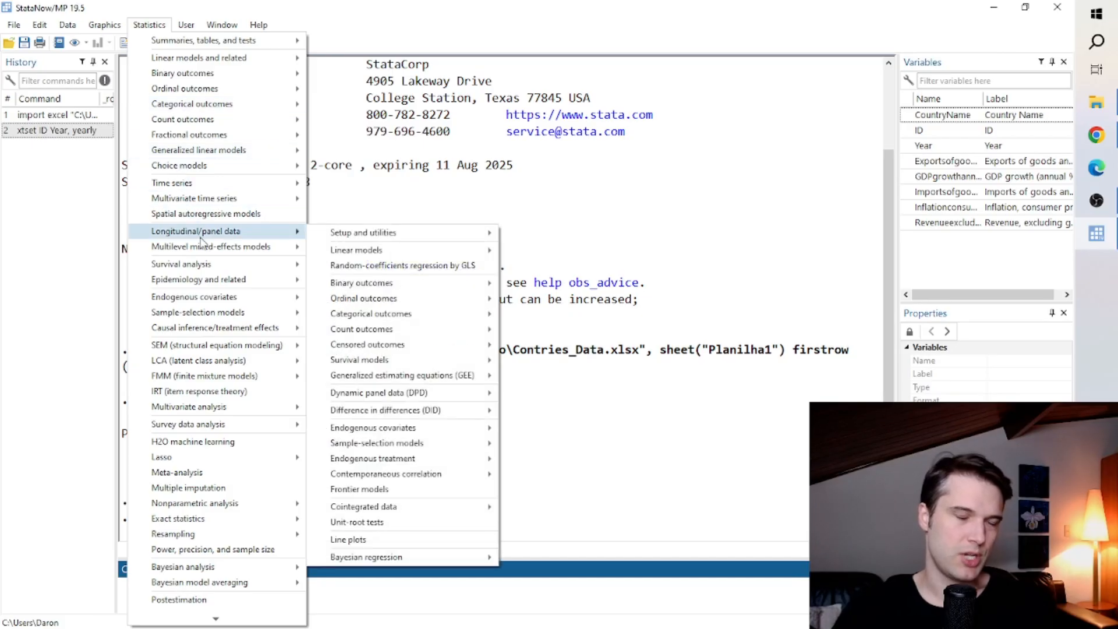
{"action": "mouse_move", "coordinate": [414, 429]}
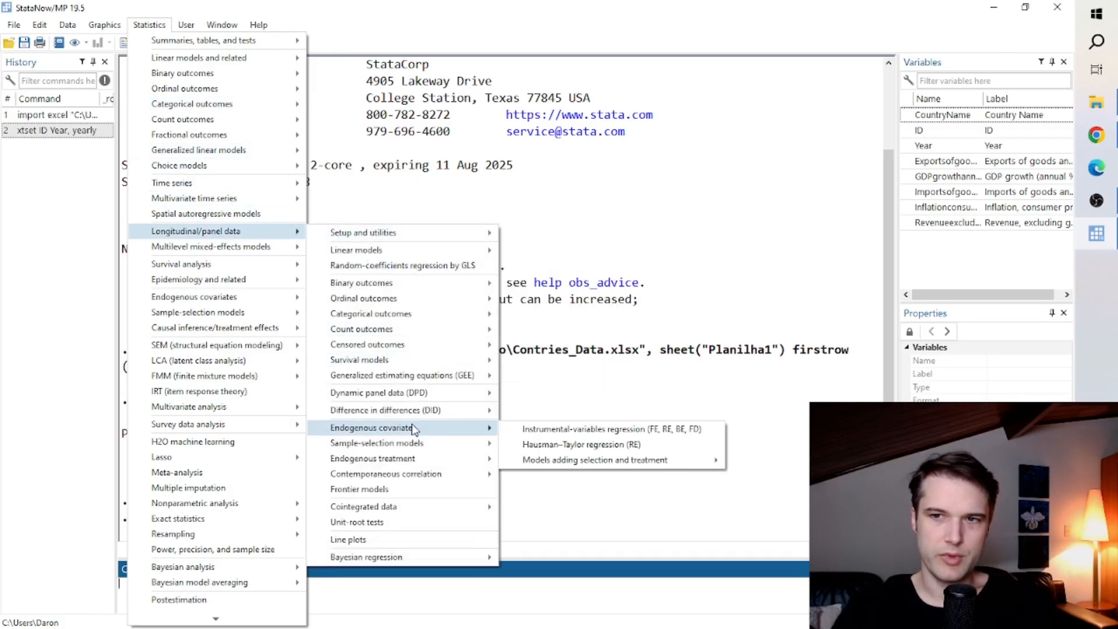
{"action": "left_click", "coordinate": [401, 529]}
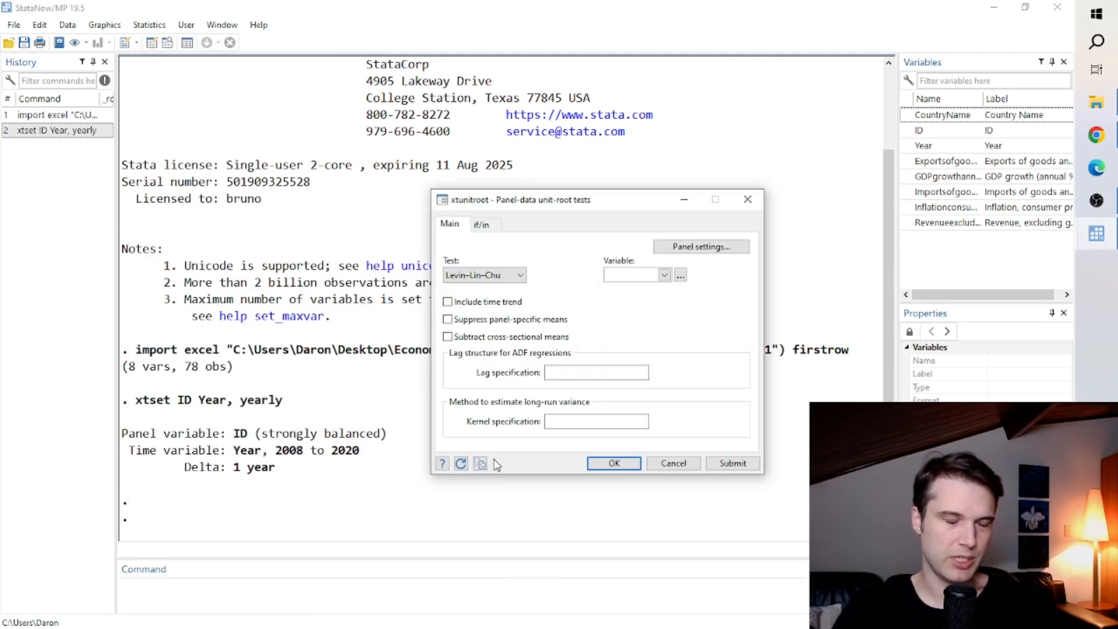
{"action": "left_click", "coordinate": [679, 463]}
Run a Levin–Lin–Chu panel unit-root test on Exportsofgoodsandservices with the default options
{"action": "left_click", "coordinate": [105, 25]}
{"action": "mouse_move", "coordinate": [137, 29]}
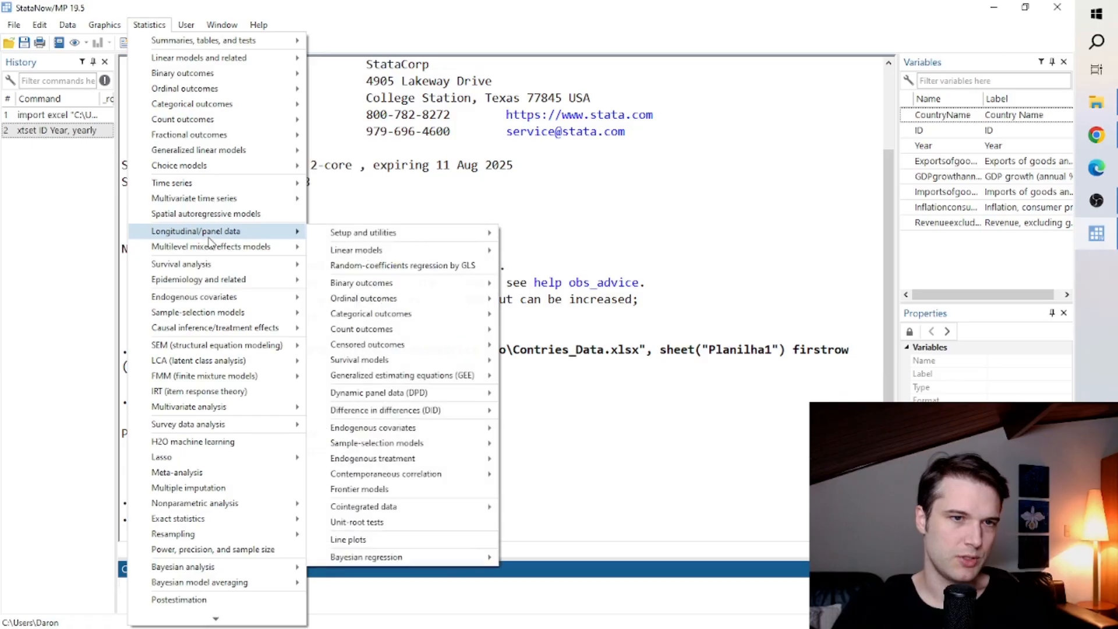
{"action": "left_click", "coordinate": [381, 524]}
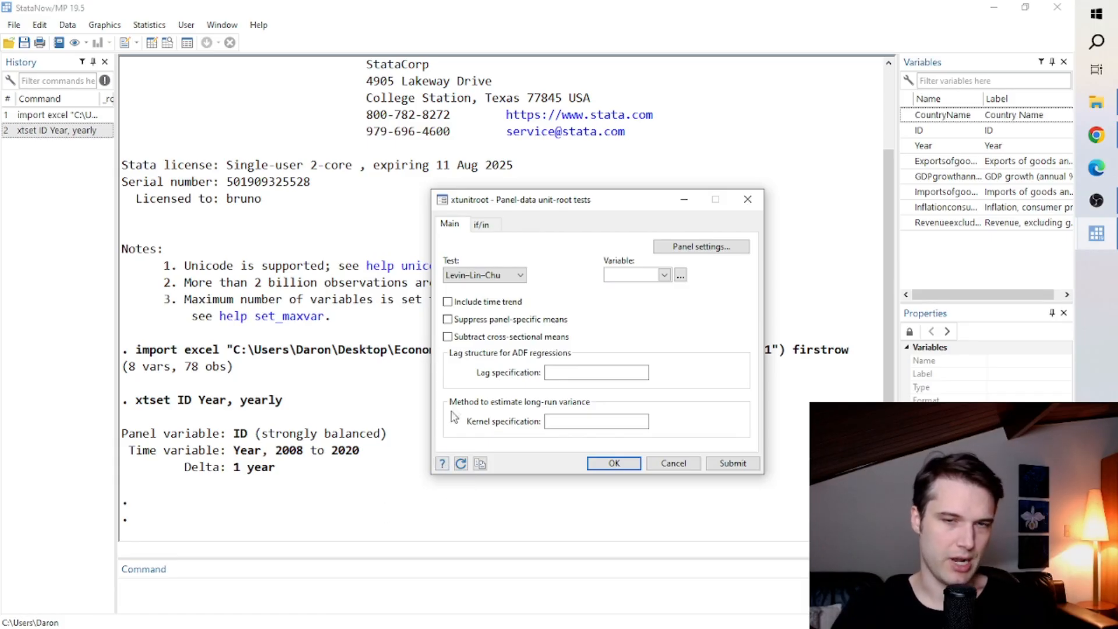
{"action": "left_click", "coordinate": [516, 276]}
{"action": "left_click", "coordinate": [469, 290]}
{"action": "left_click", "coordinate": [495, 275]}
{"action": "left_click", "coordinate": [474, 289]}
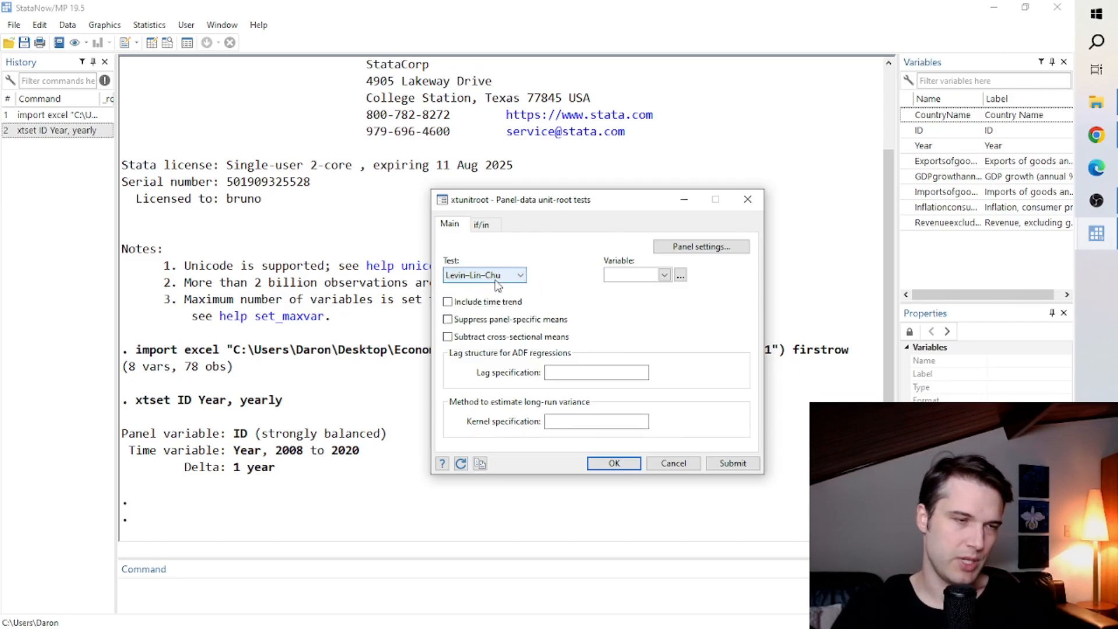
{"action": "left_click", "coordinate": [495, 279]}
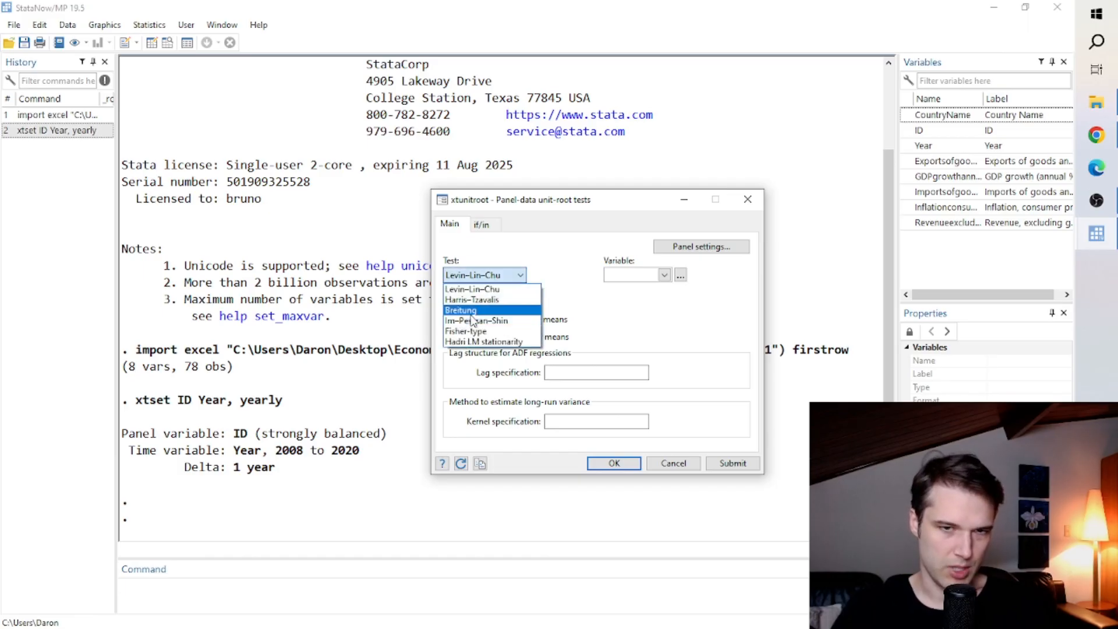
{"action": "left_click", "coordinate": [558, 271]}
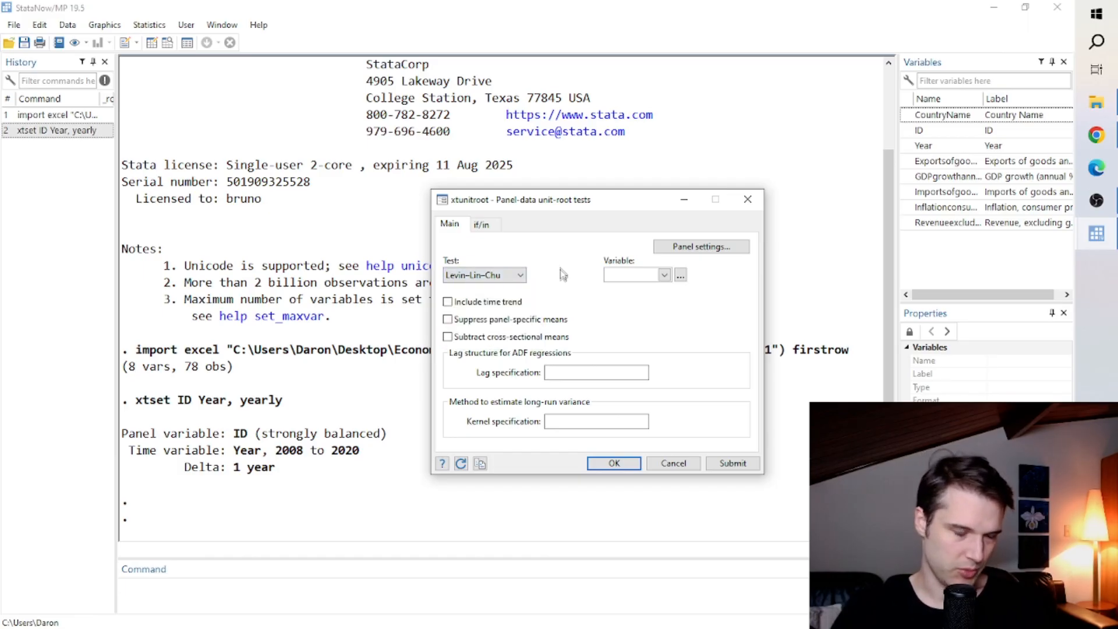
{"action": "left_click", "coordinate": [664, 275]}
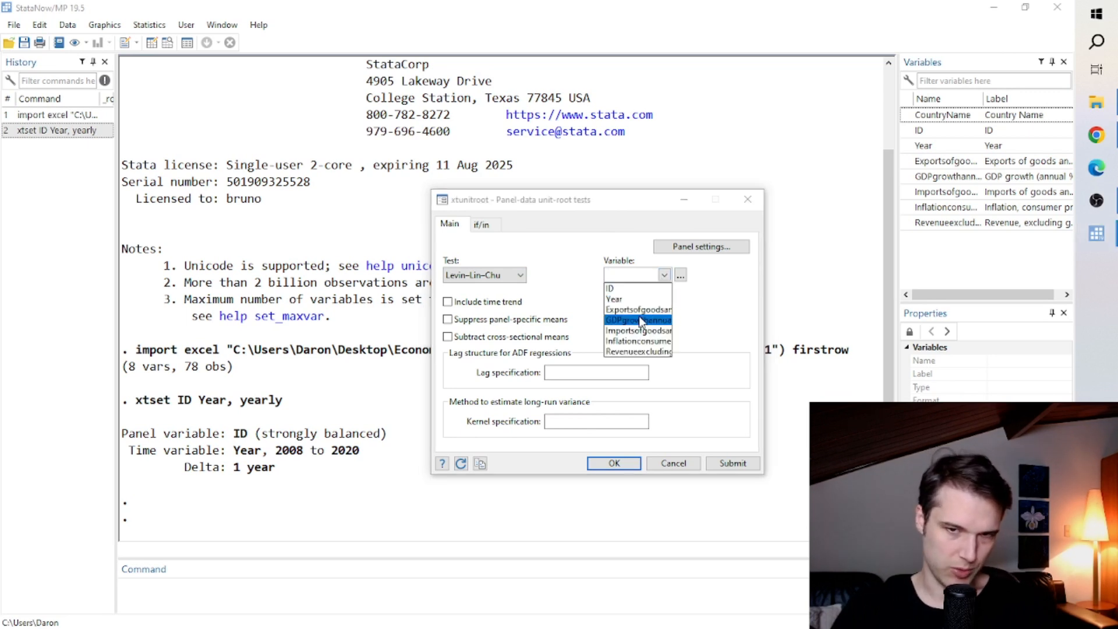
{"action": "left_click", "coordinate": [642, 310]}
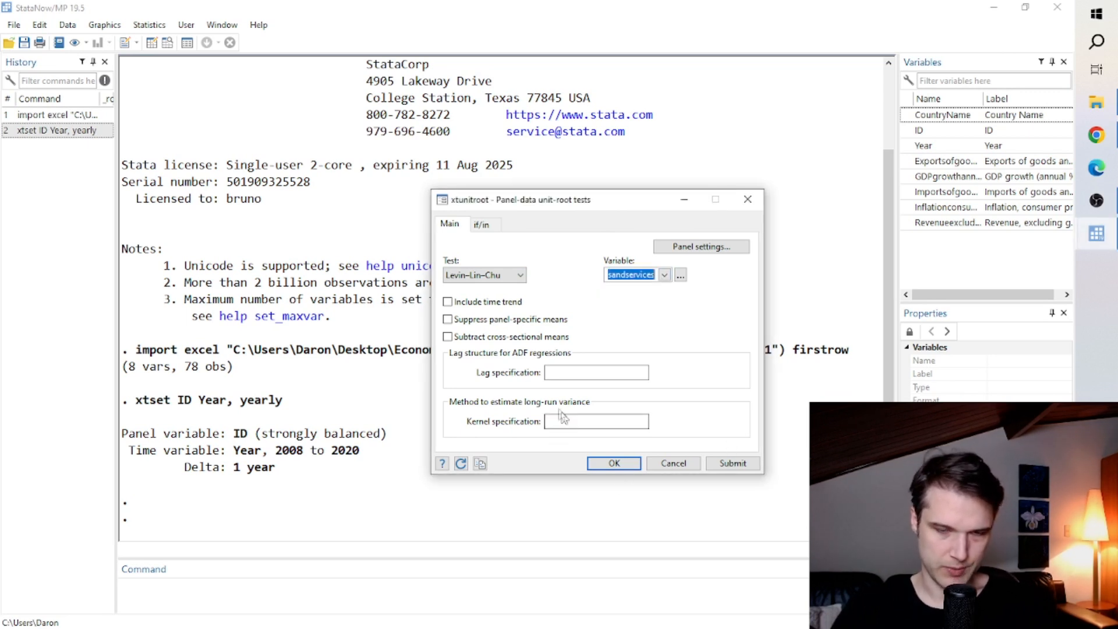
{"action": "left_click", "coordinate": [616, 463]}
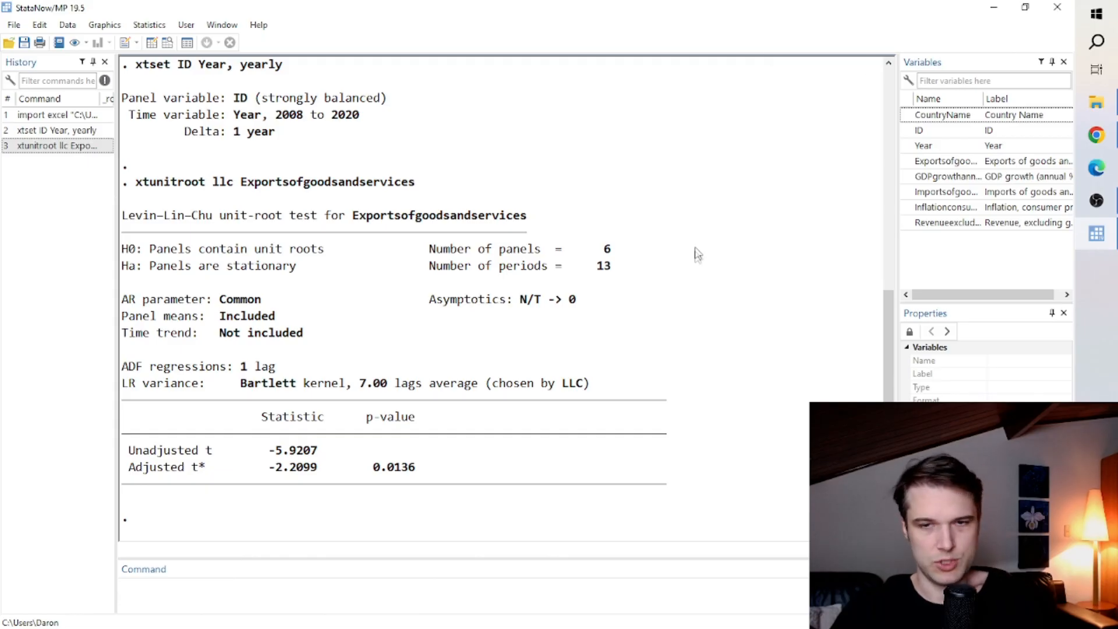
Create a twoway line plot of Exportsofgoodsandservices against ID
{"action": "left_click", "coordinate": [111, 23]}
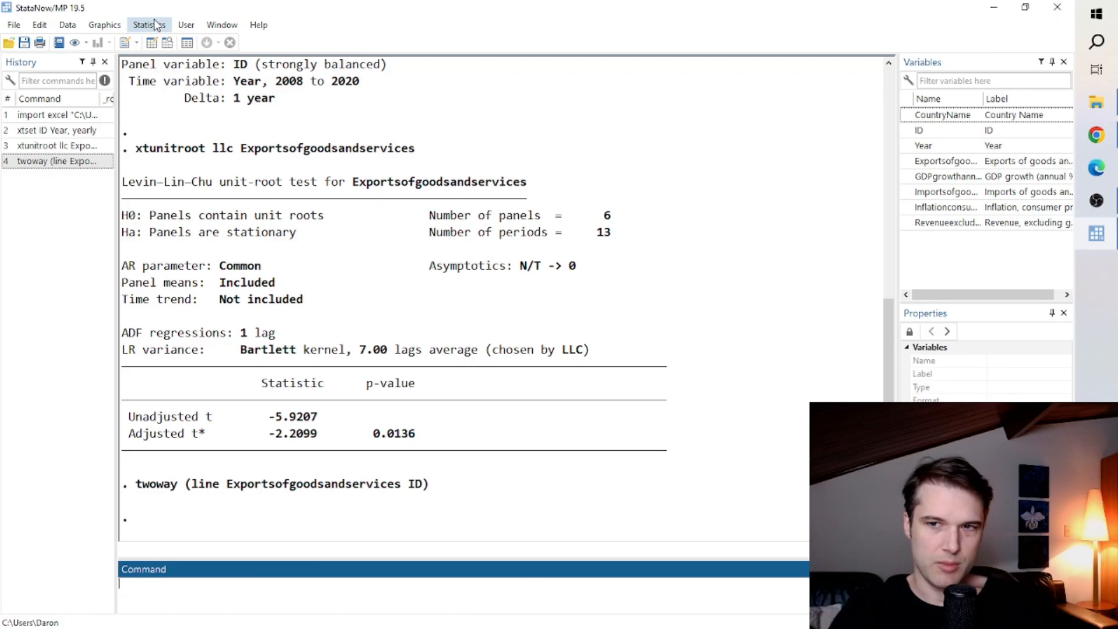
Run a Levin–Lin–Chu panel unit-root test on GDPgrowthannual with the default options and check the p-value of the adjusted t statistic
{"action": "left_click", "coordinate": [153, 25]}
{"action": "mouse_move", "coordinate": [215, 201]}
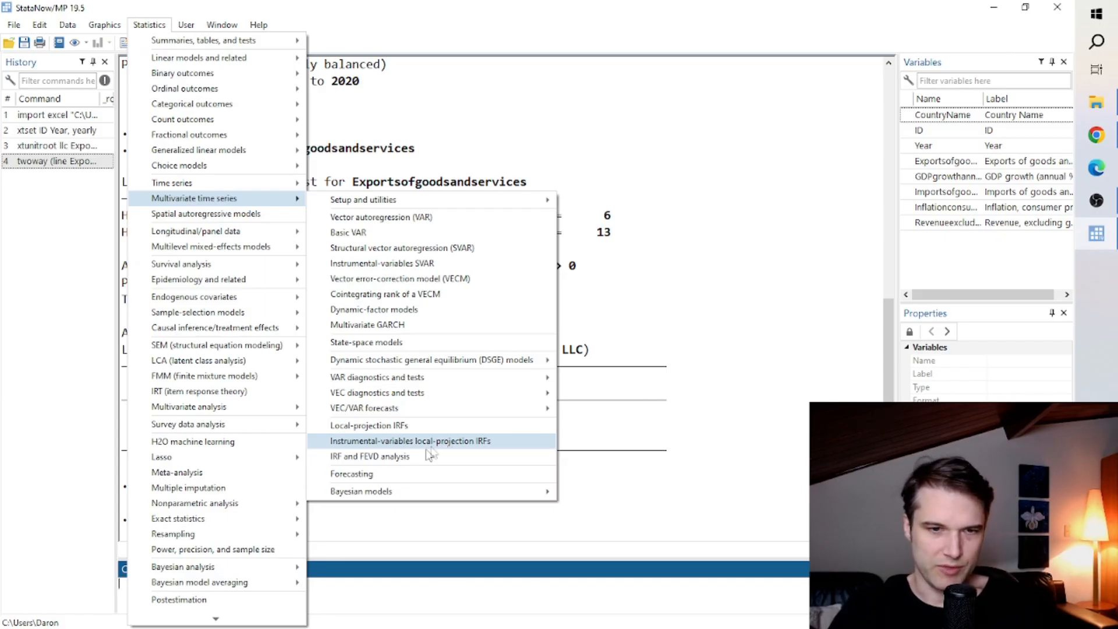
{"action": "mouse_move", "coordinate": [244, 231]}
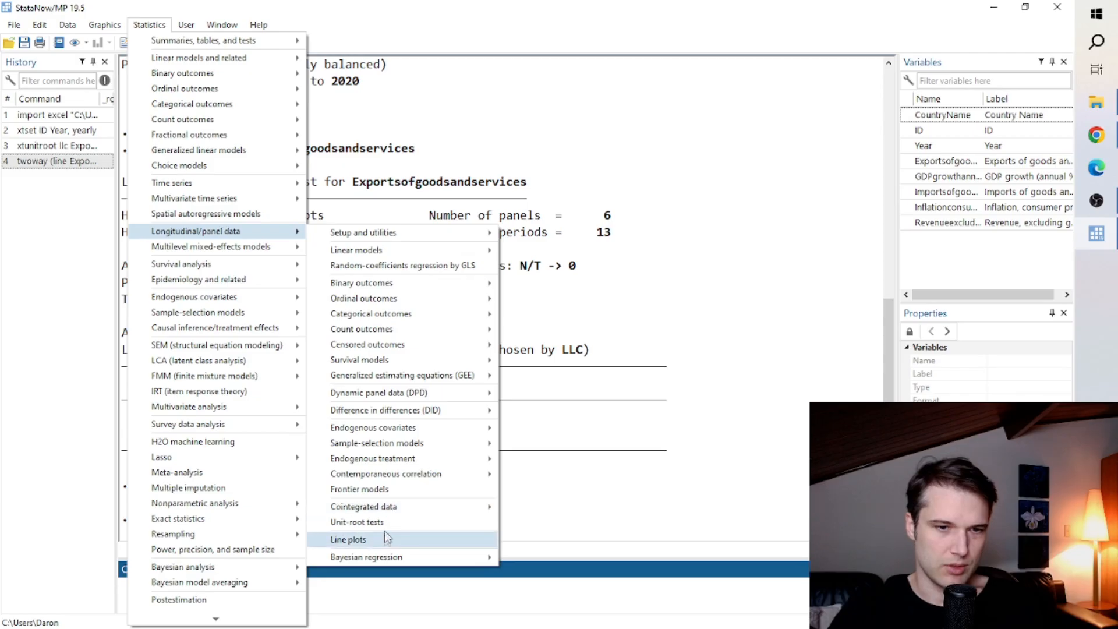
{"action": "left_click", "coordinate": [357, 522]}
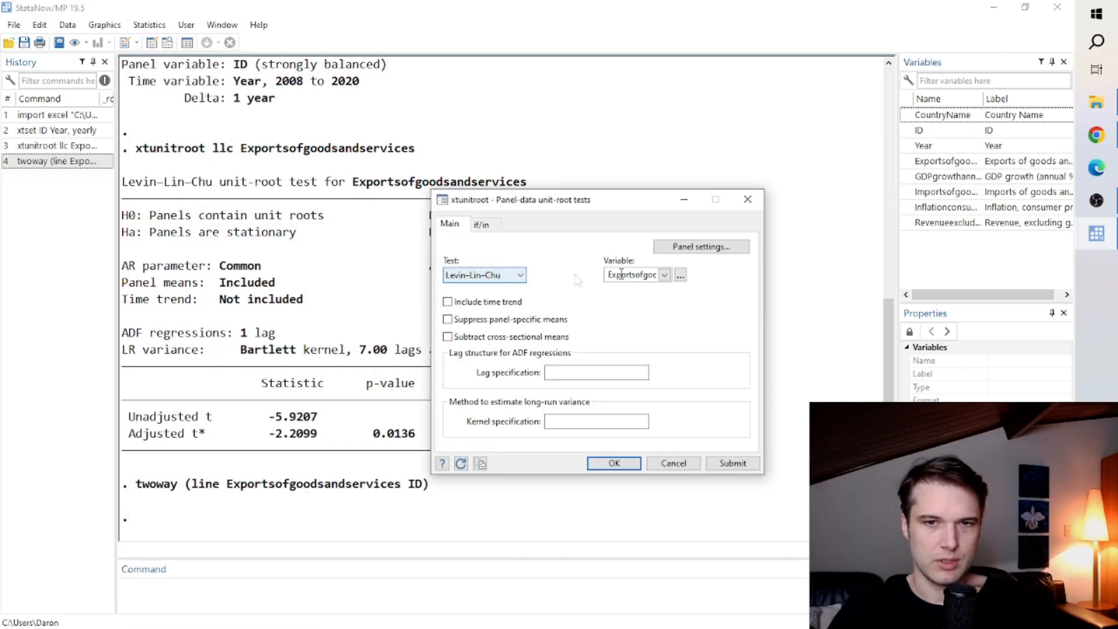
{"action": "left_click", "coordinate": [664, 275]}
{"action": "left_click", "coordinate": [646, 323]}
{"action": "left_click", "coordinate": [616, 463]}
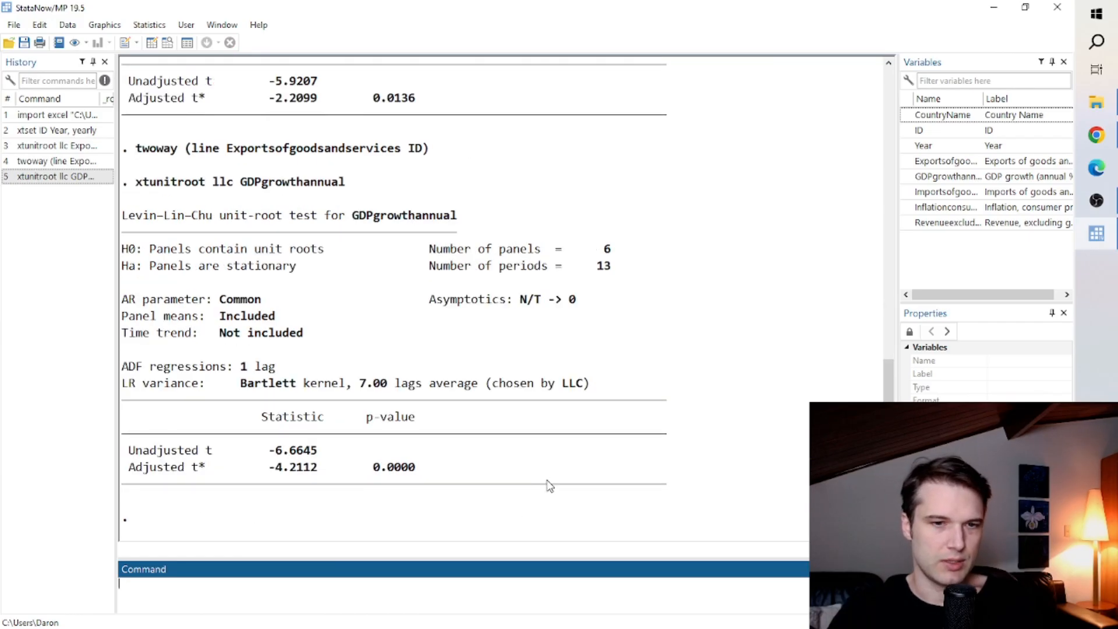
{"action": "left_click_drag", "start_coordinate": [417, 469], "coordinate": [384, 476]}
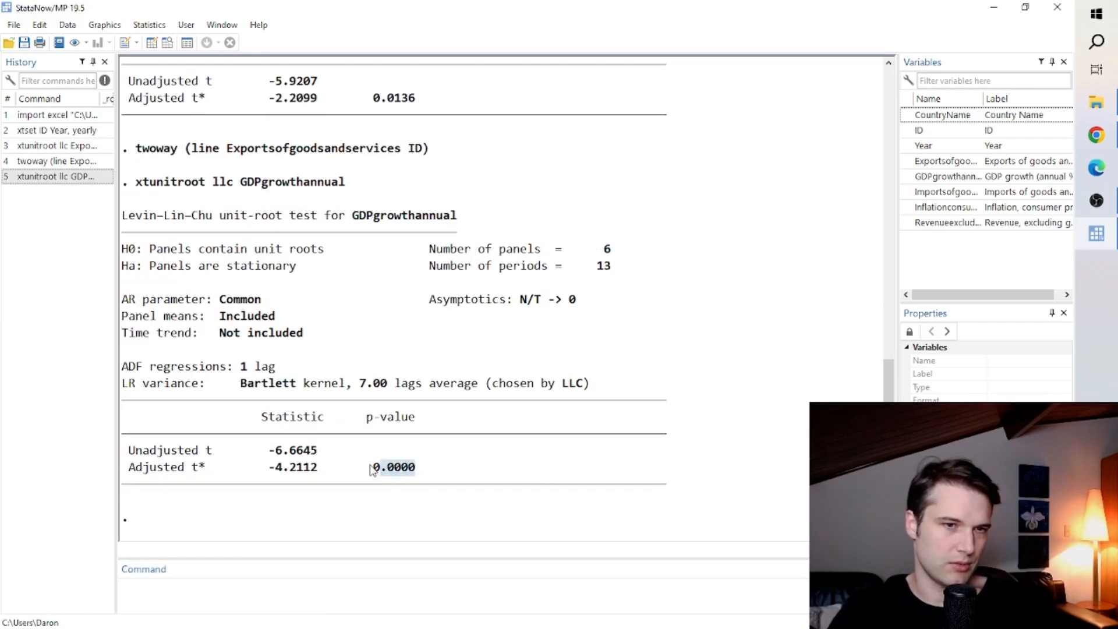
{"action": "left_click", "coordinate": [442, 479]}
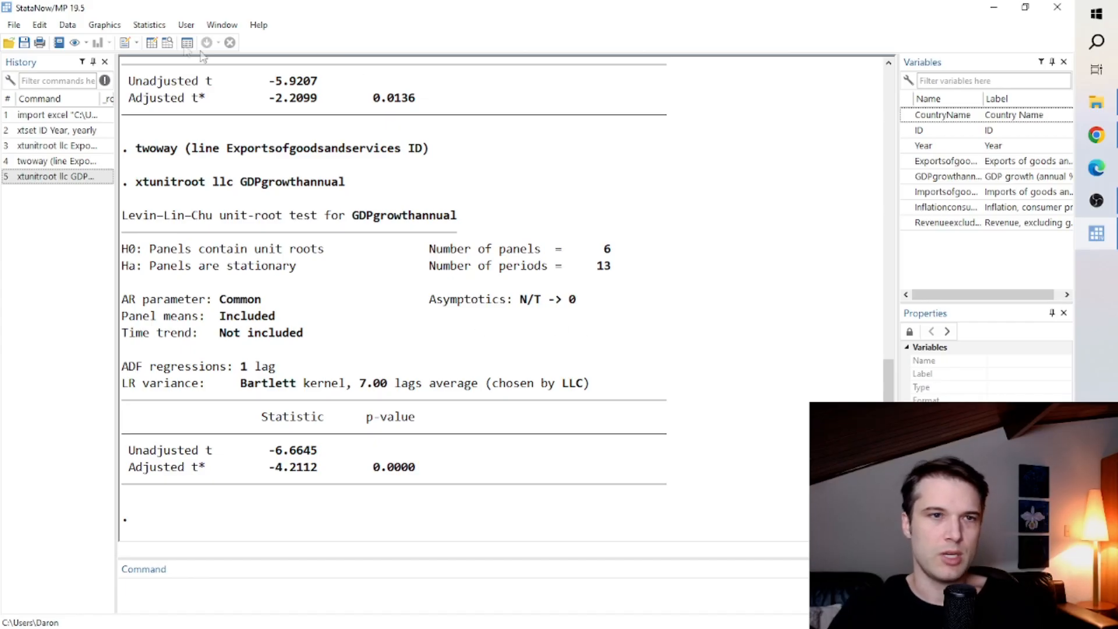
Set up a linear panel-data regression (xtreg) with GDPgrowthannual as the dependent variable
{"action": "left_click", "coordinate": [148, 25]}
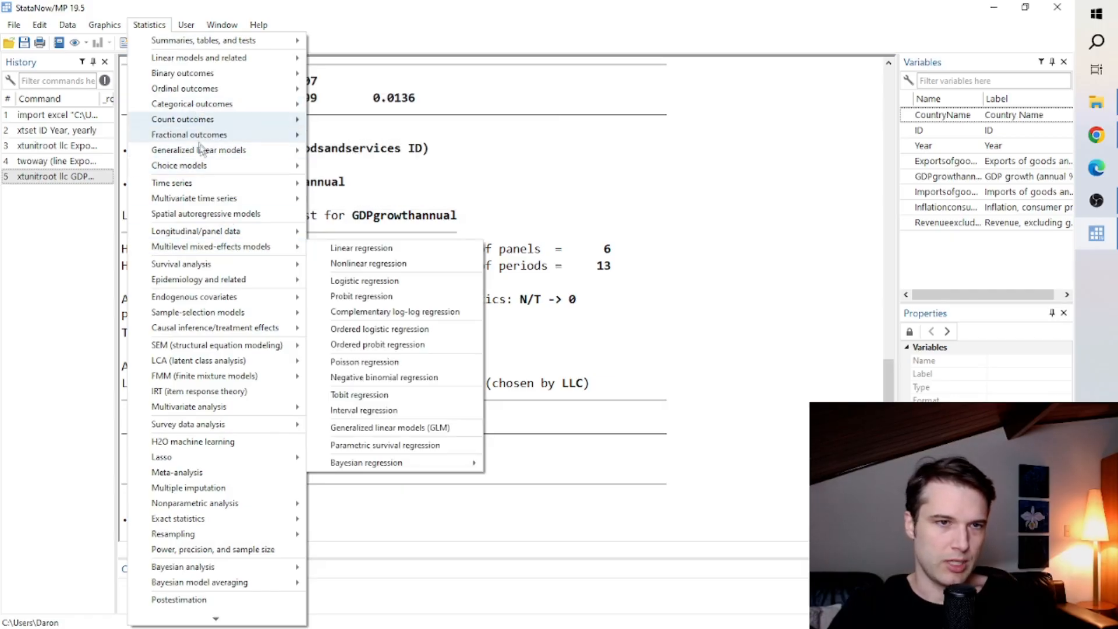
{"action": "mouse_move", "coordinate": [237, 228]}
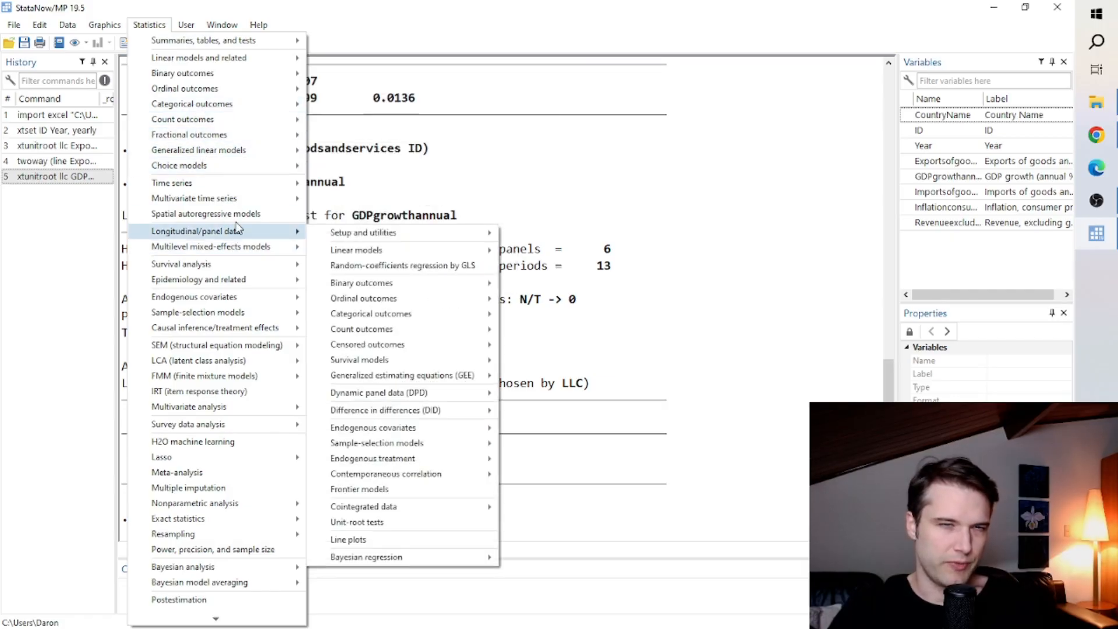
{"action": "mouse_move", "coordinate": [362, 233]}
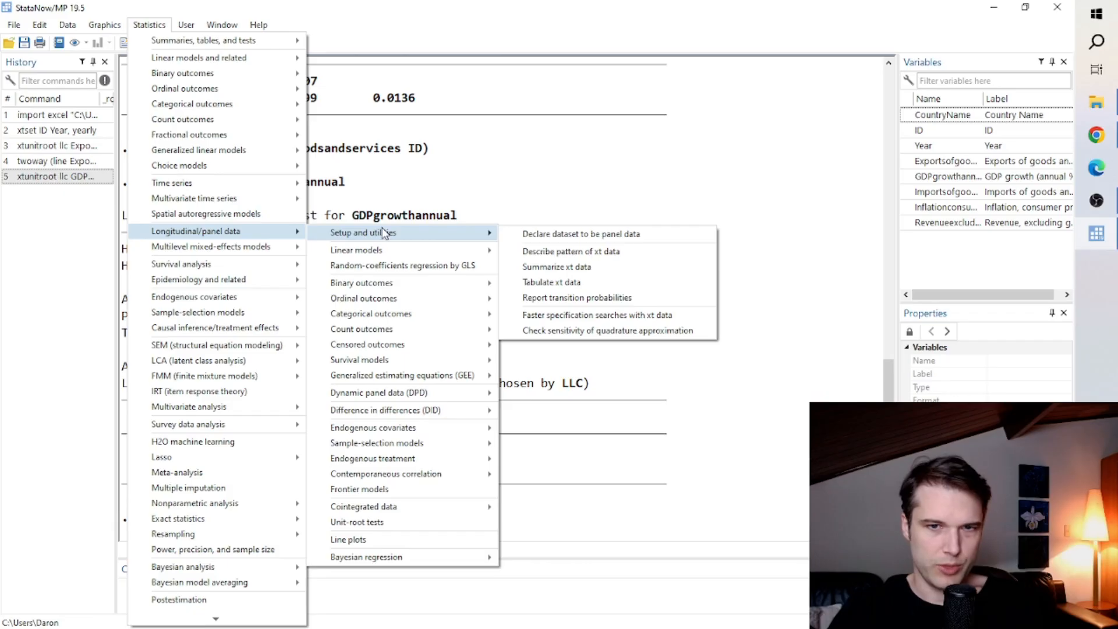
{"action": "mouse_move", "coordinate": [419, 253]}
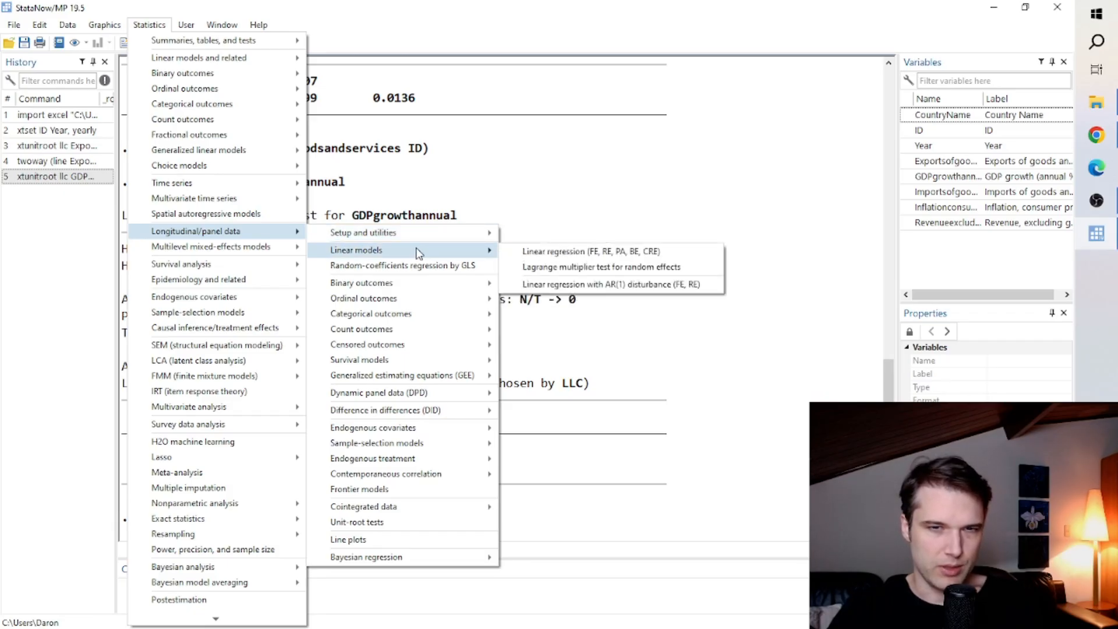
{"action": "left_click", "coordinate": [610, 255]}
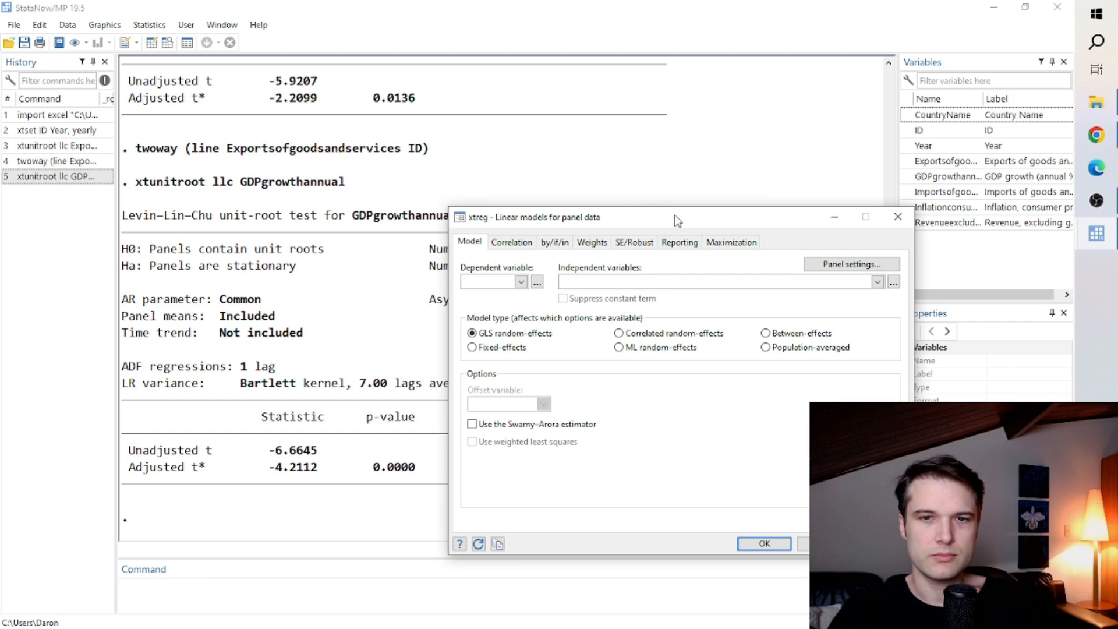
{"action": "left_click_drag", "start_coordinate": [678, 217], "coordinate": [591, 156]}
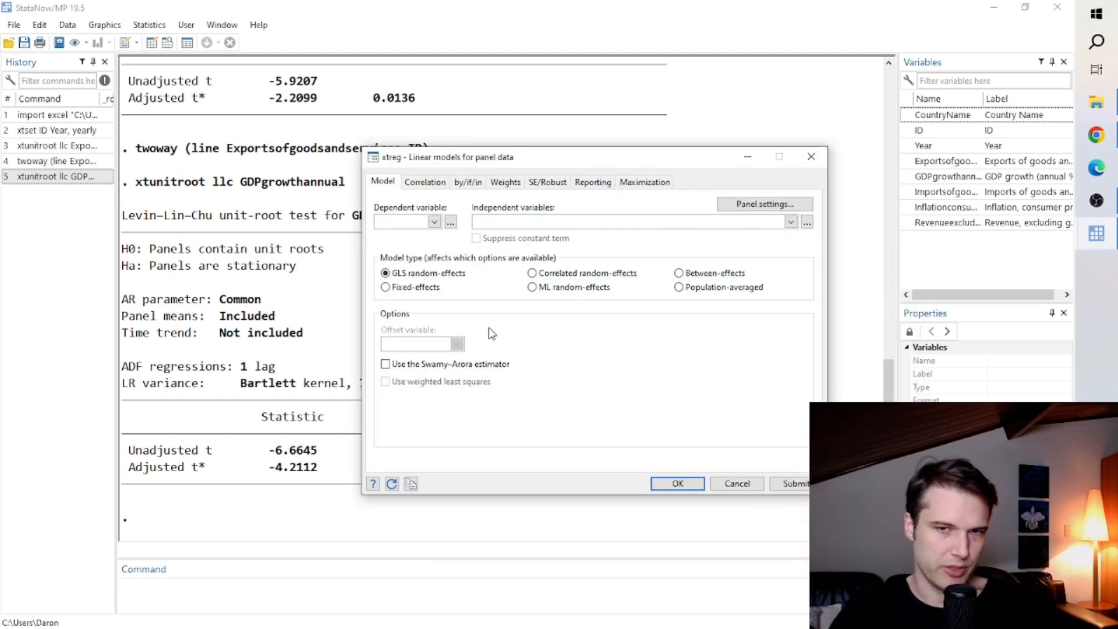
{"action": "left_click", "coordinate": [435, 222]}
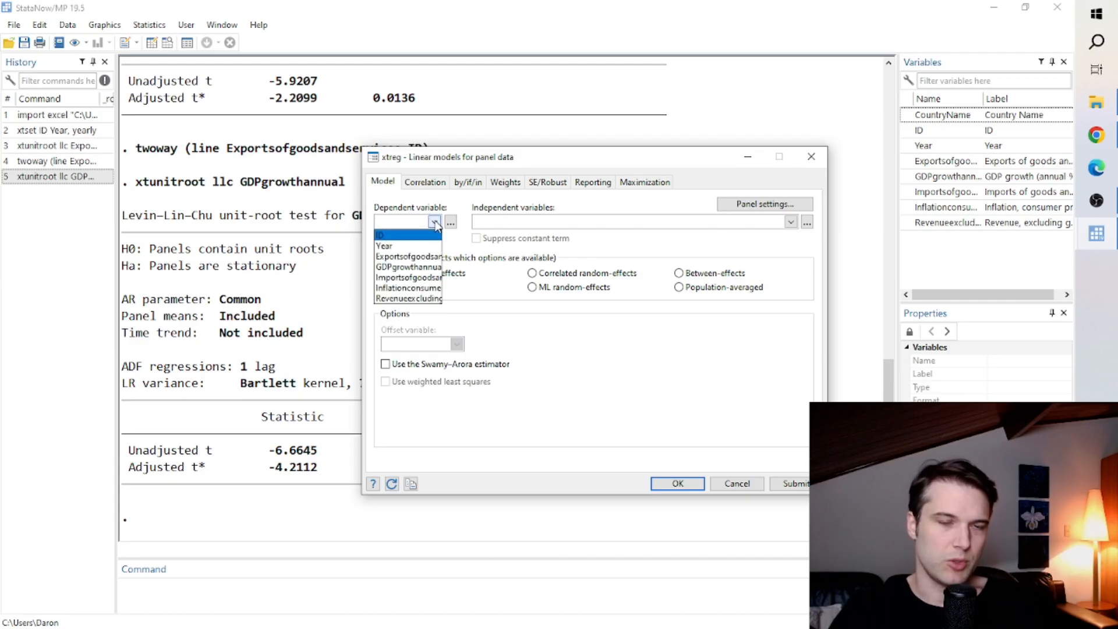
{"action": "left_click", "coordinate": [419, 266]}
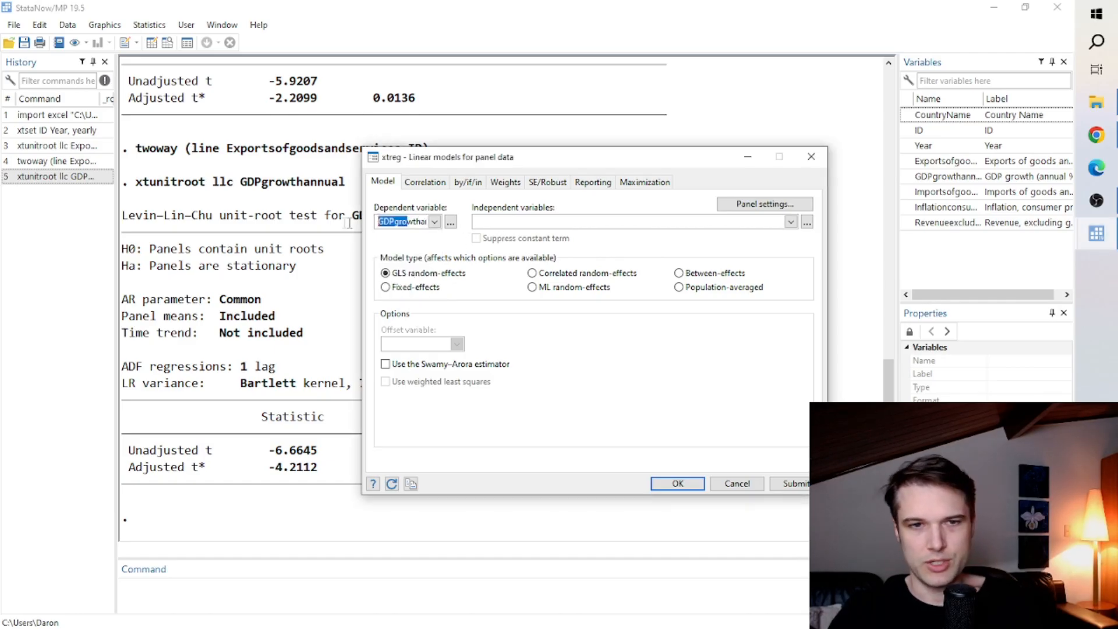
Add Exportsofgoodsandservices, Importsofgoodsandservices, Inflationconsumerpricesannu and Revenueexcludinggrantsof as the independent variables of the panel regression
{"action": "left_click", "coordinate": [527, 224]}
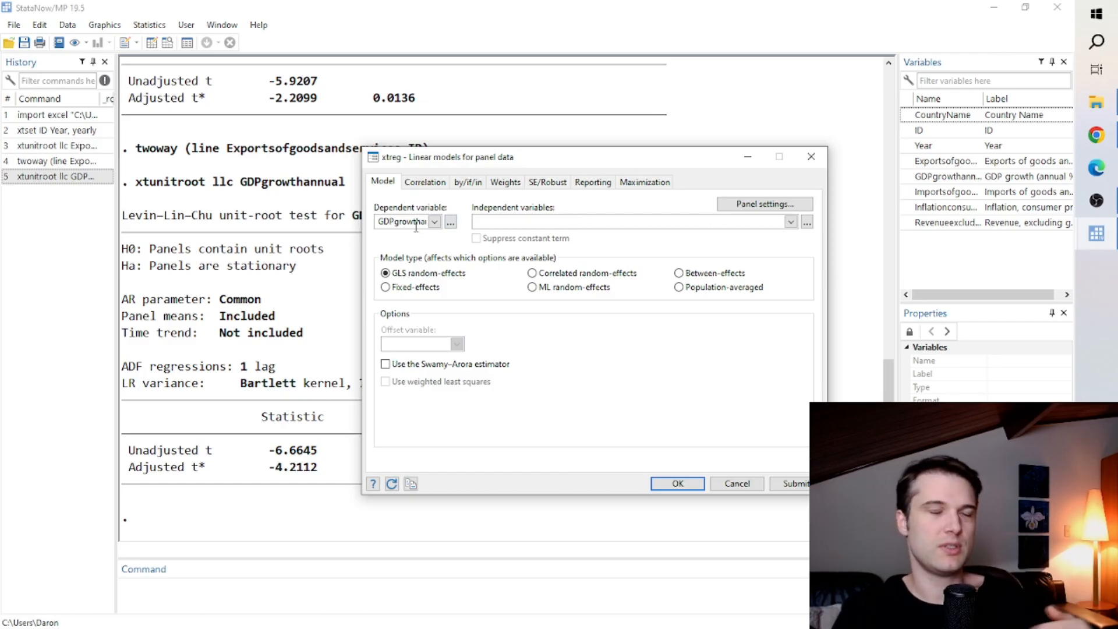
{"action": "left_click", "coordinate": [489, 225]}
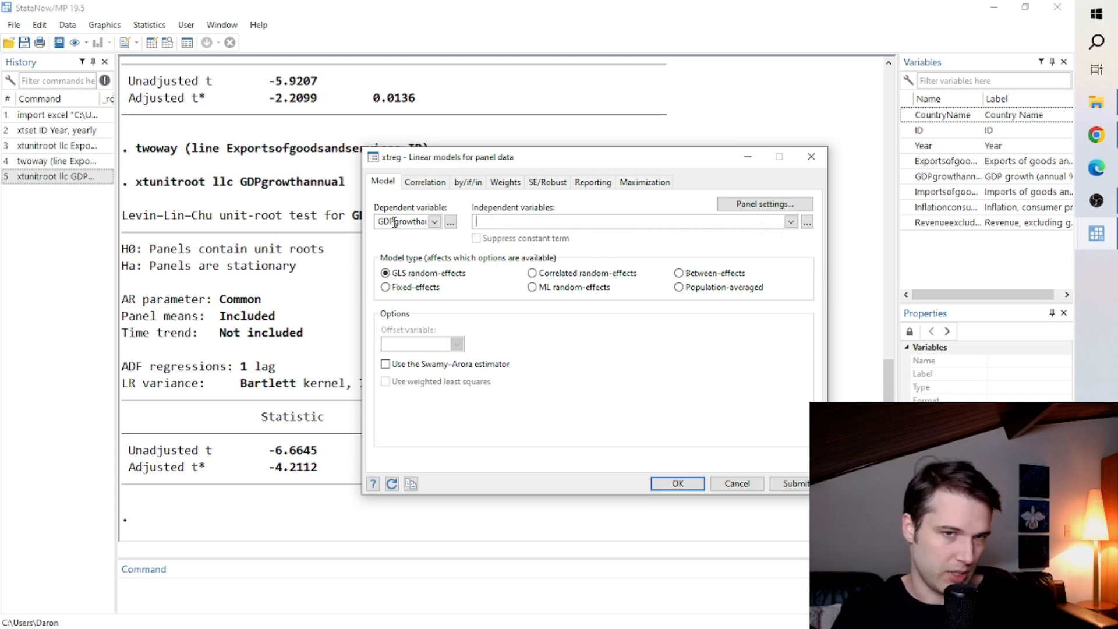
{"action": "left_click", "coordinate": [790, 222]}
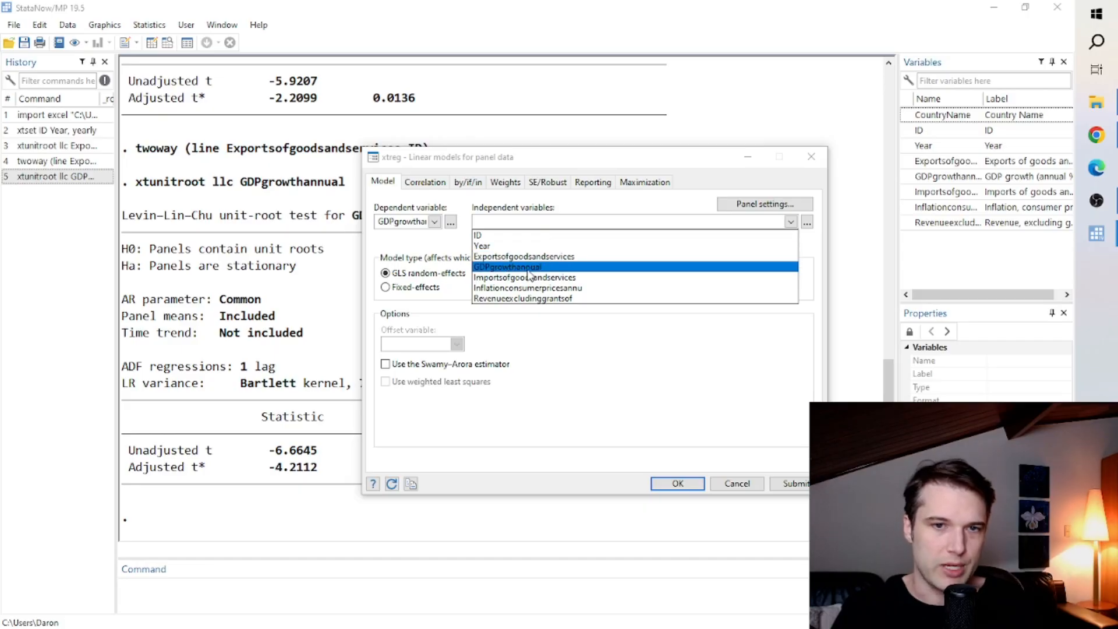
{"action": "left_click", "coordinate": [540, 259]}
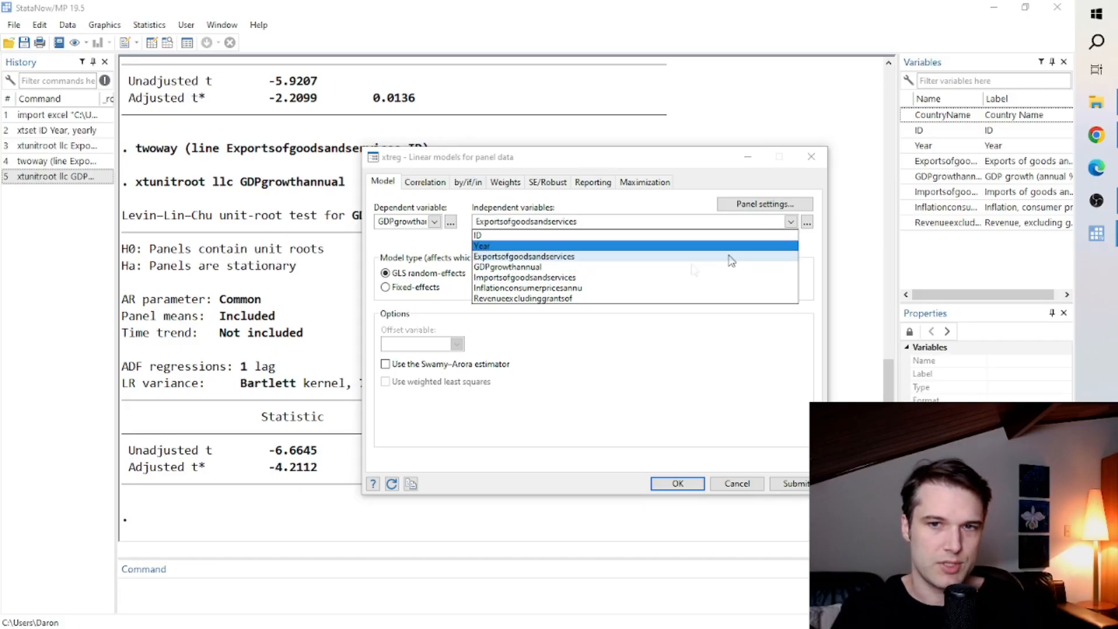
{"action": "left_click", "coordinate": [576, 278]}
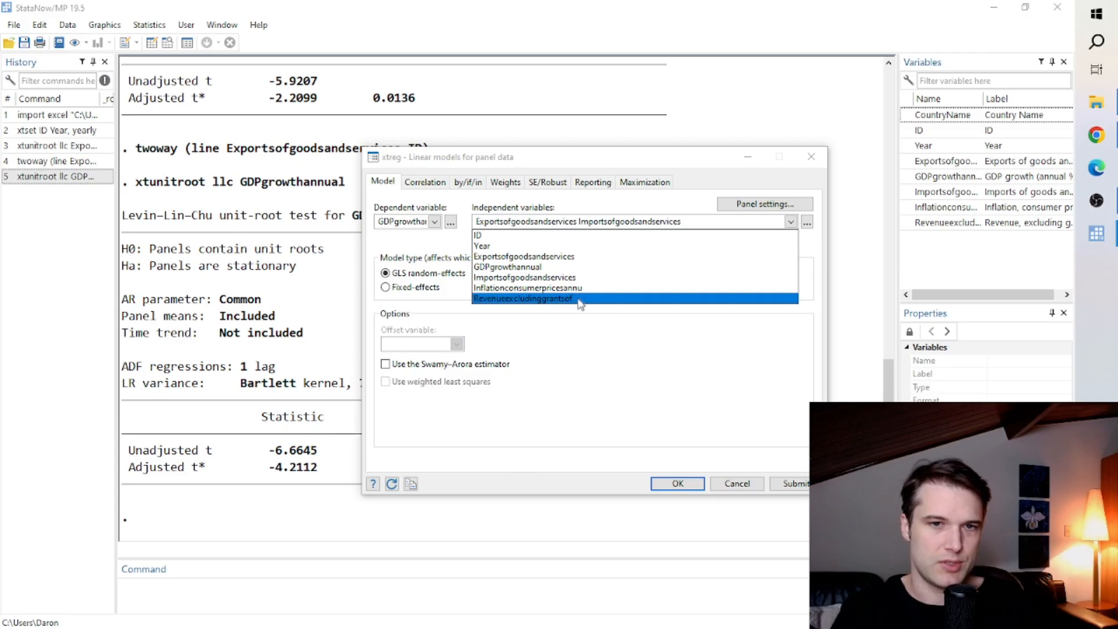
{"action": "left_click", "coordinate": [583, 288]}
{"action": "left_click", "coordinate": [582, 298]}
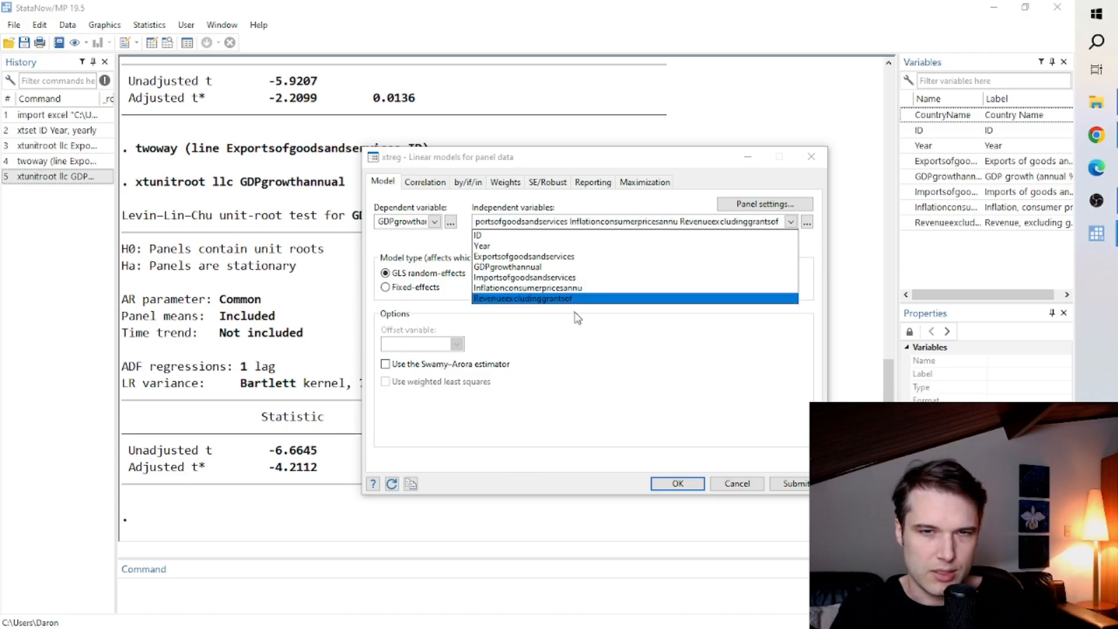
{"action": "left_click", "coordinate": [652, 351]}
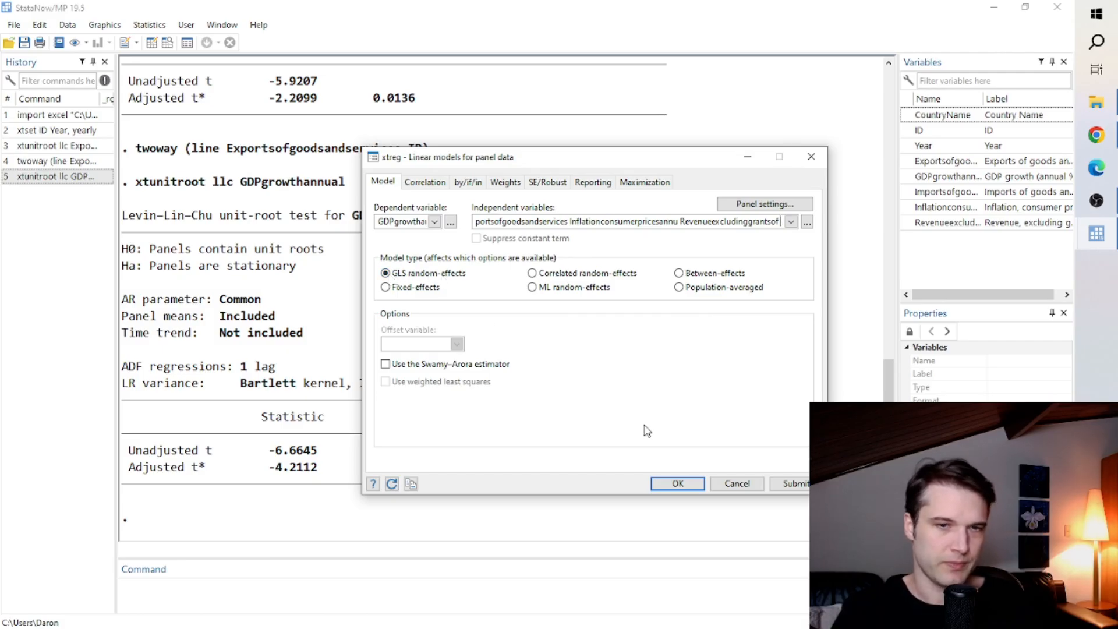
Run the GLS random-effects regression and examine the coefficient rows for revenue and exports
{"action": "left_click", "coordinate": [676, 483]}
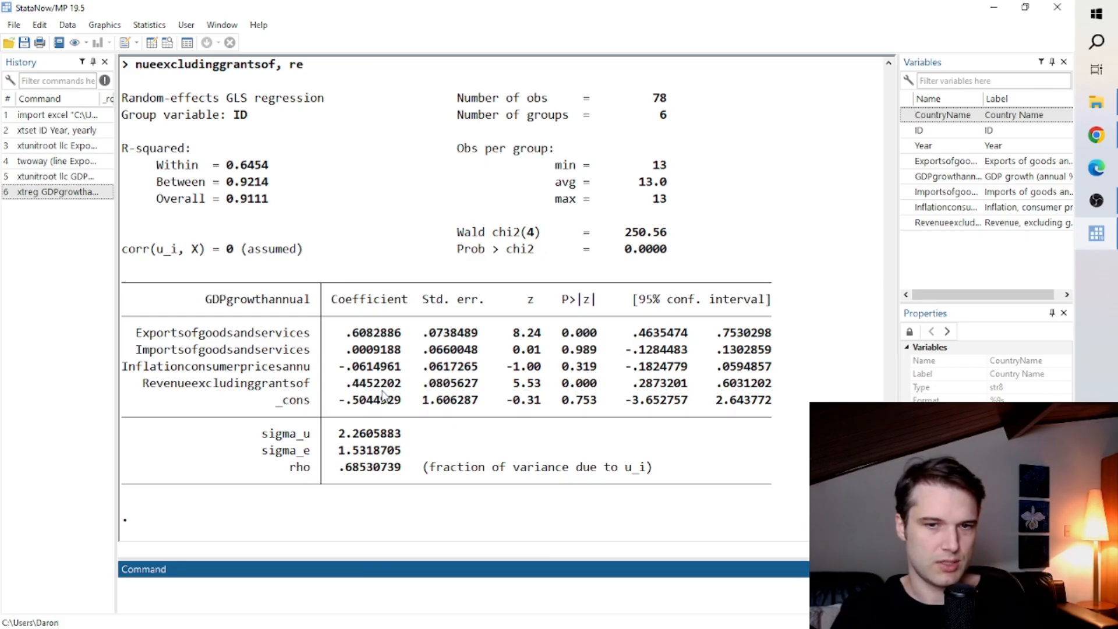
{"action": "left_click_drag", "start_coordinate": [194, 385], "coordinate": [630, 386]}
{"action": "left_click_drag", "start_coordinate": [227, 336], "coordinate": [624, 333]}
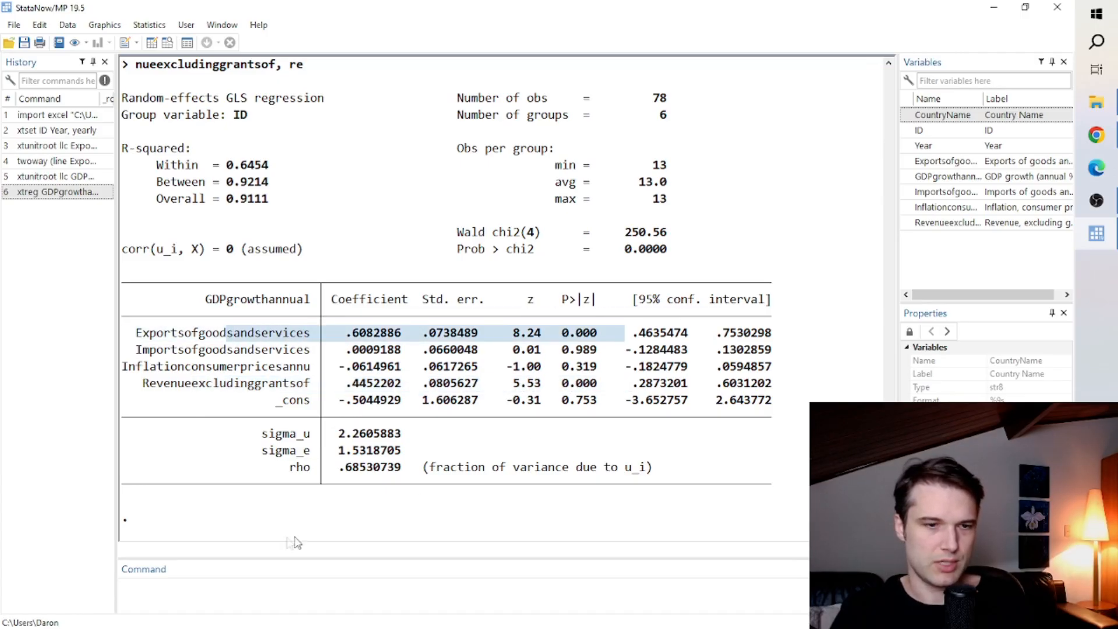
Store the random-effects regression estimates under the name random with the estimate store command
{"action": "left_click", "coordinate": [193, 599]}
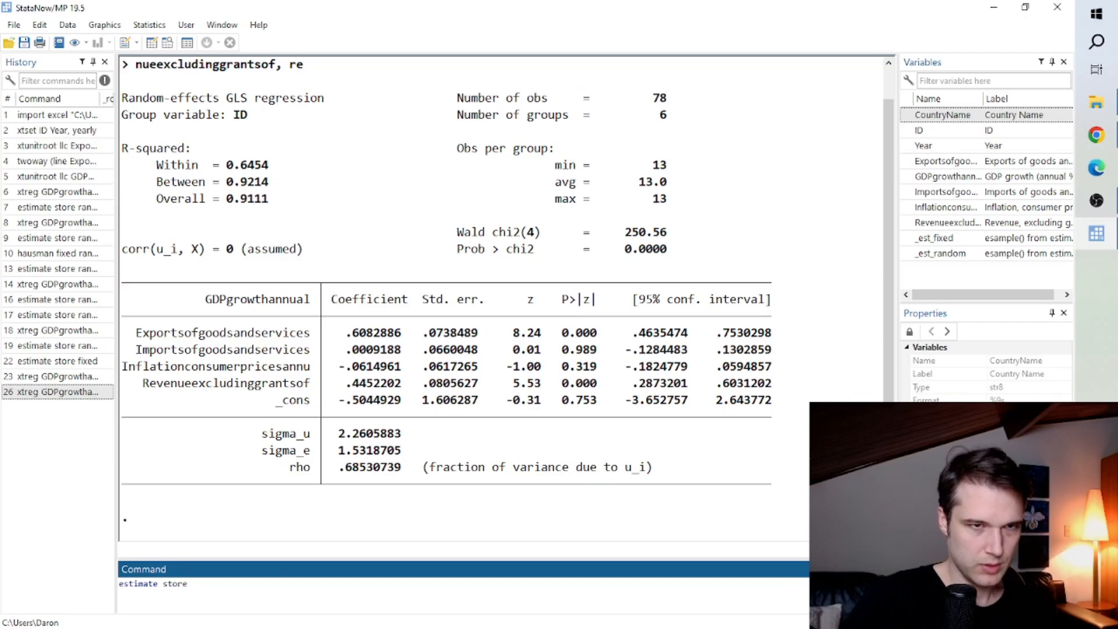
{"action": "type", "text": "dom"}
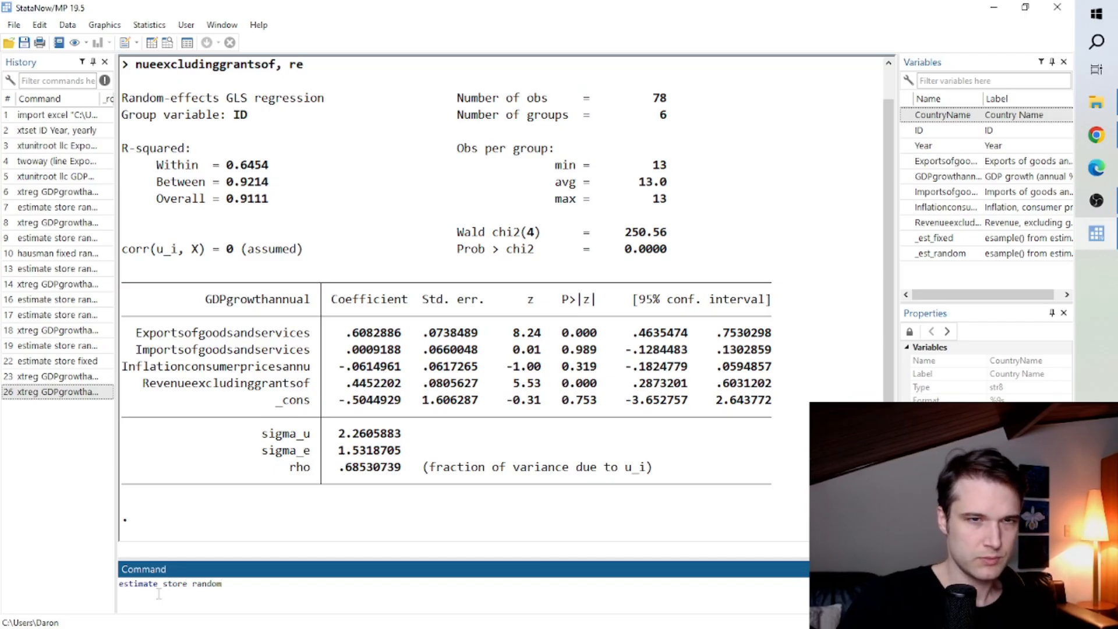
{"action": "key", "text": "Return"}
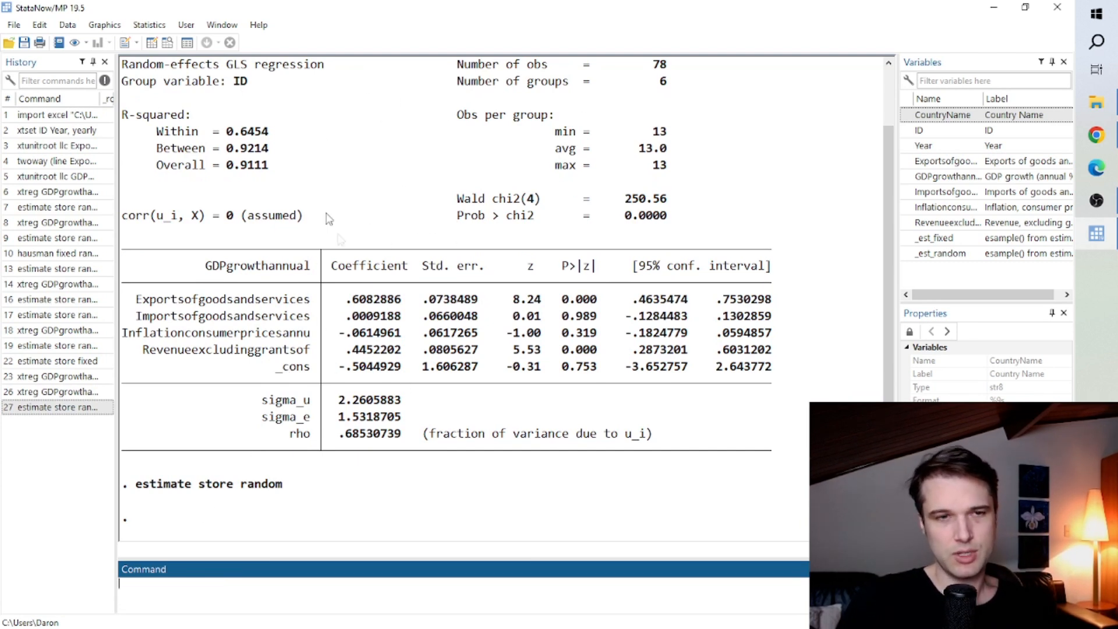
Rerun the linear panel regression of GDPgrowthannual on the same independent variables with the fixed-effects model type
{"action": "left_click", "coordinate": [52, 427]}
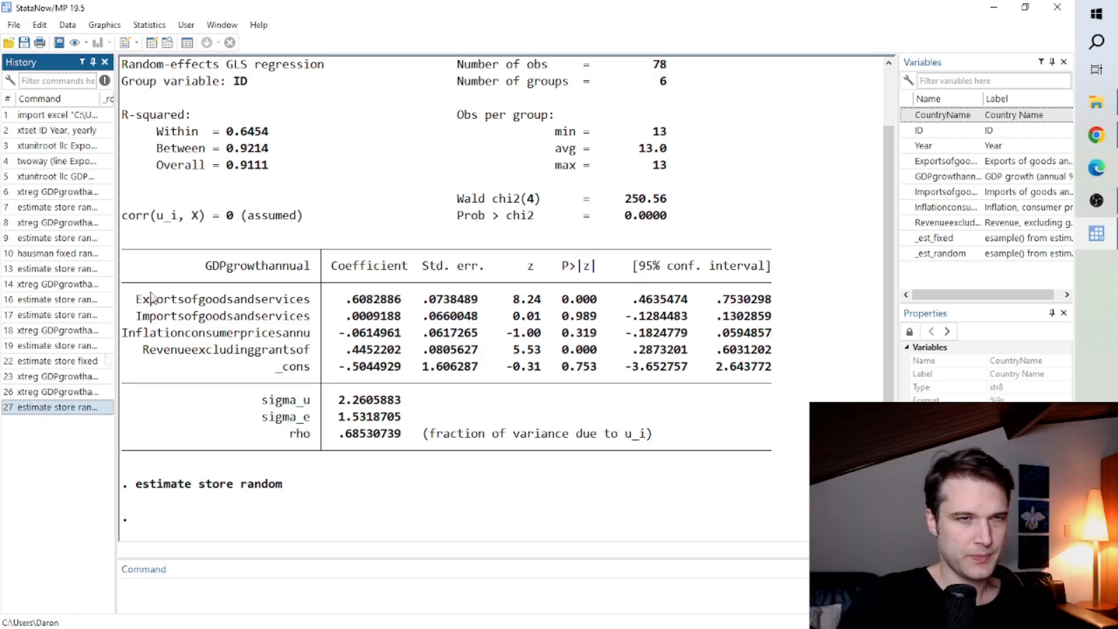
{"action": "left_click", "coordinate": [142, 26]}
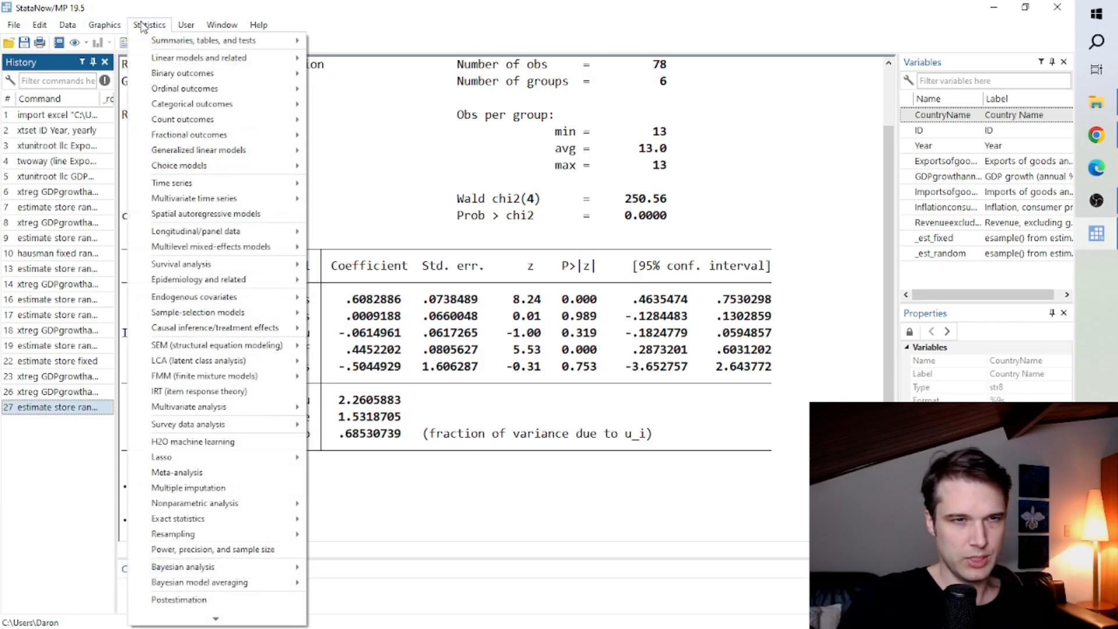
{"action": "mouse_move", "coordinate": [207, 232]}
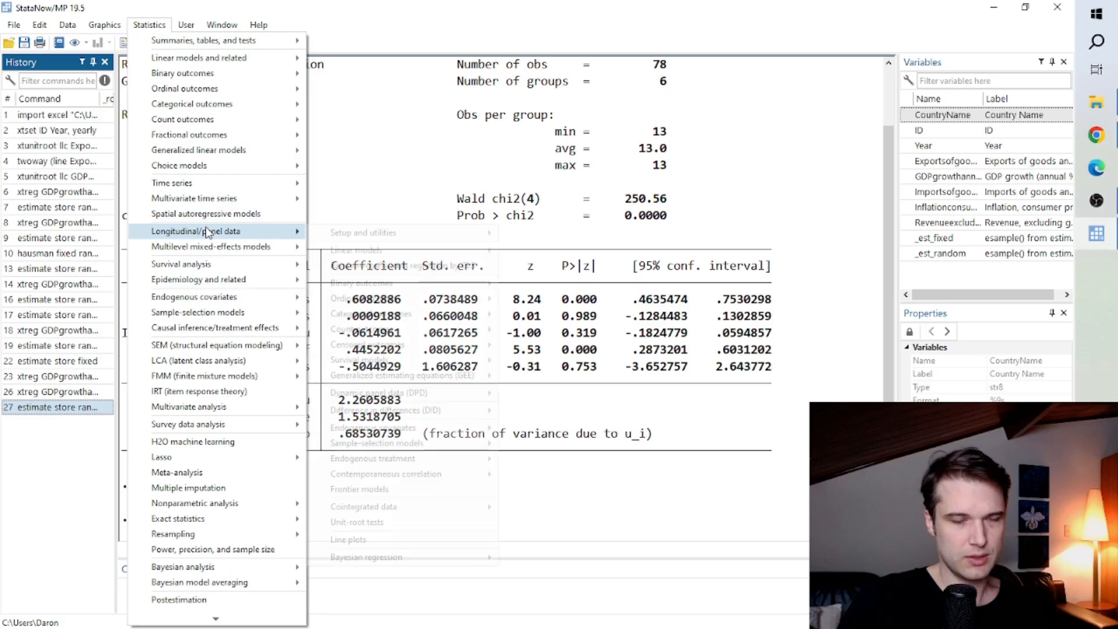
{"action": "mouse_move", "coordinate": [440, 249]}
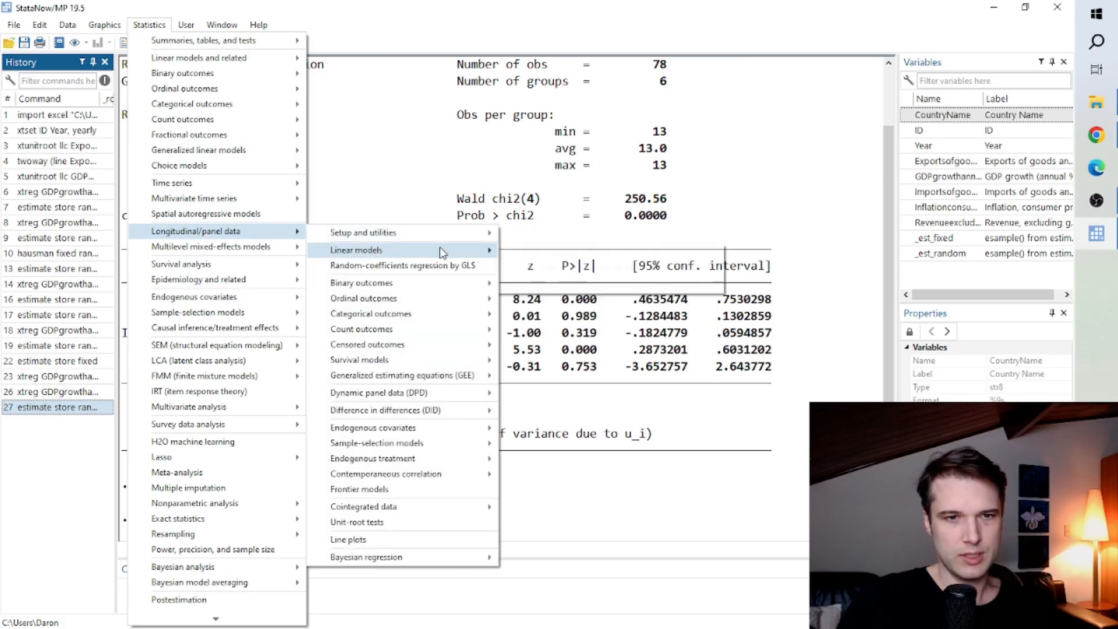
{"action": "left_click", "coordinate": [584, 253]}
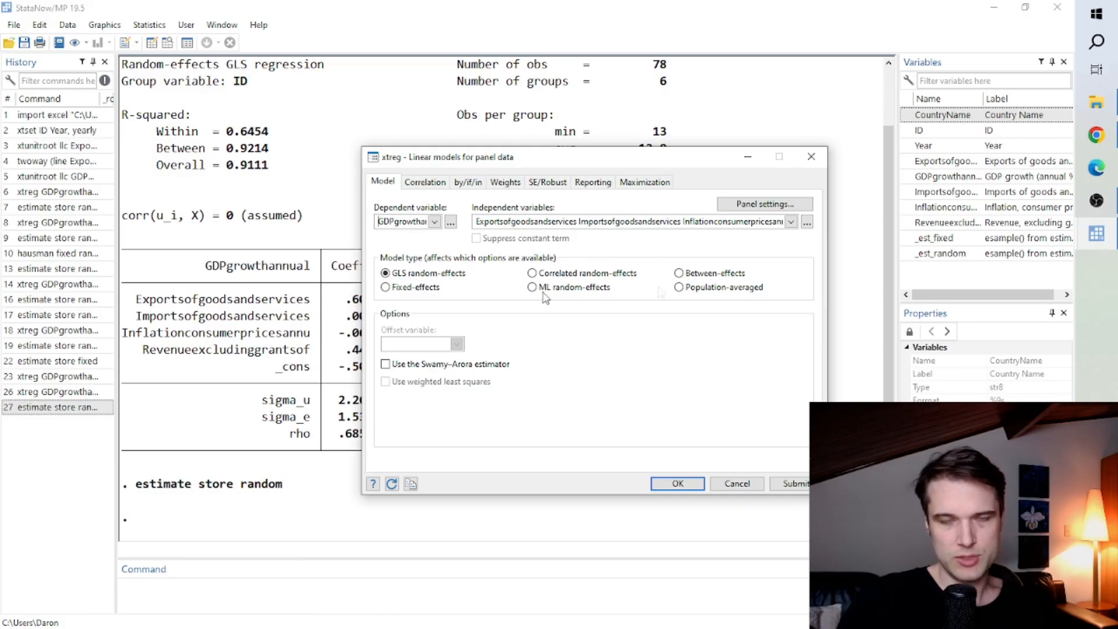
{"action": "left_click", "coordinate": [386, 288]}
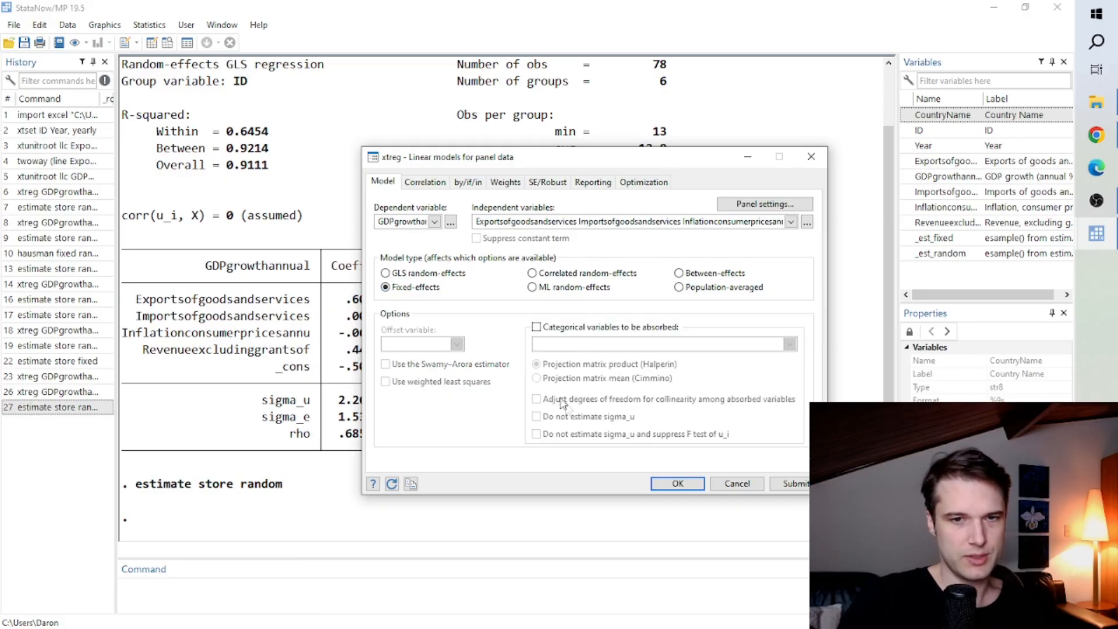
{"action": "left_click", "coordinate": [677, 484]}
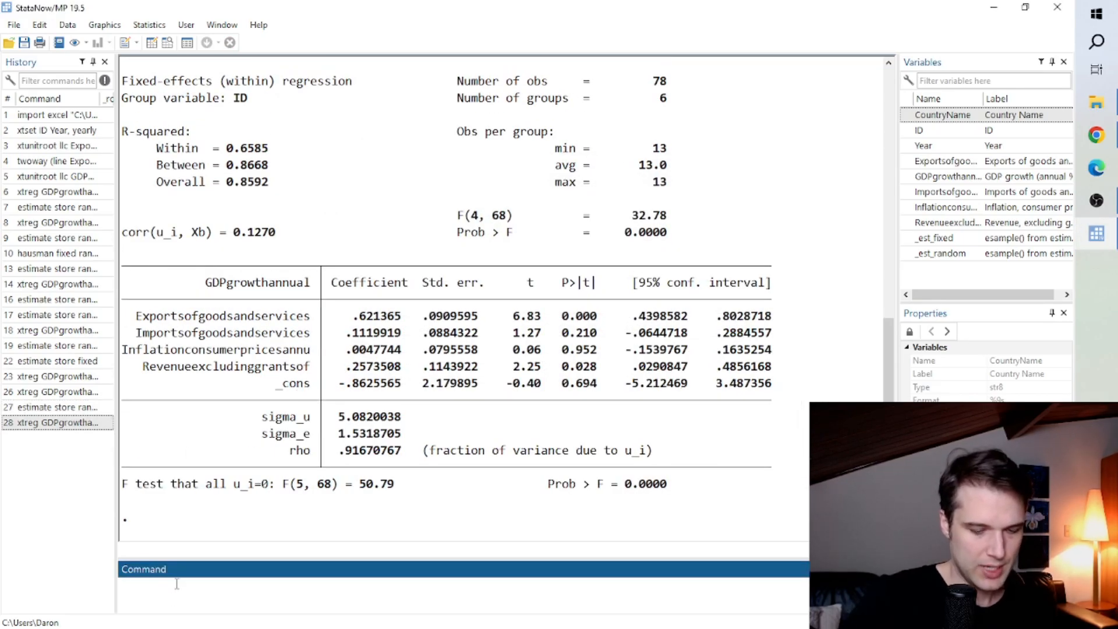
Store the fixed-effects regression estimates under the name fixed with the estimate store command
{"action": "type", "text": "estimate store"}
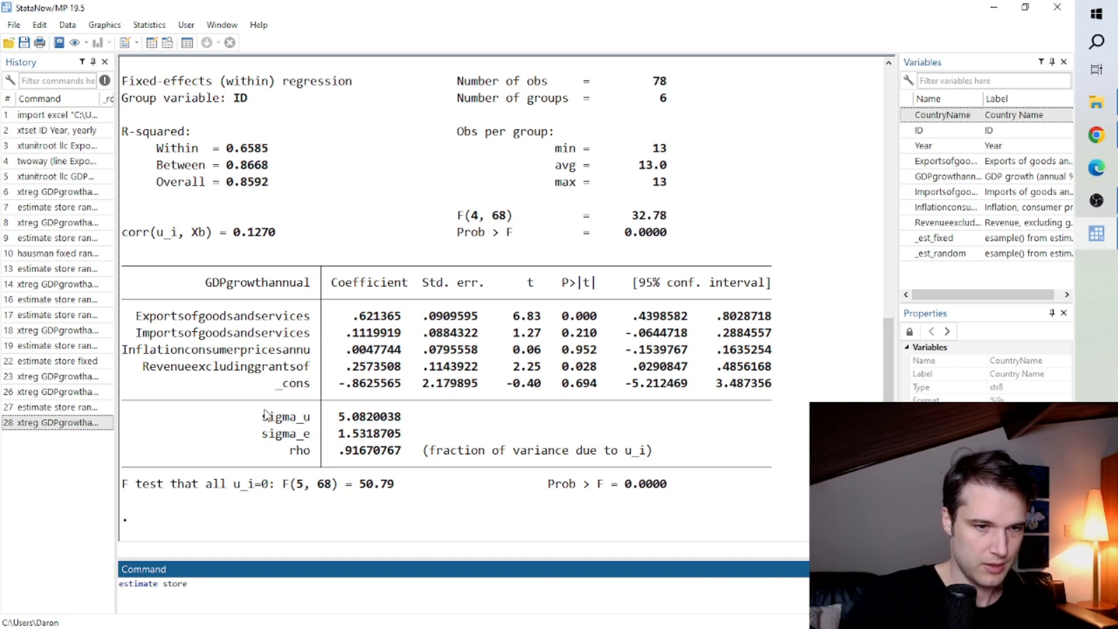
{"action": "type", "text": "fixed"}
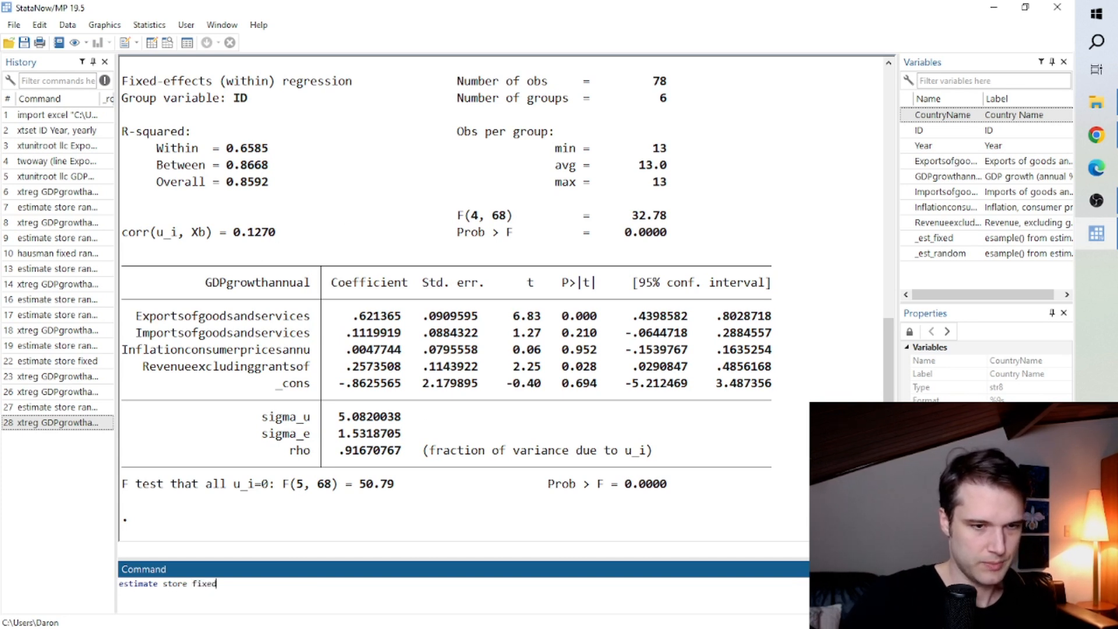
{"action": "key", "text": "Return"}
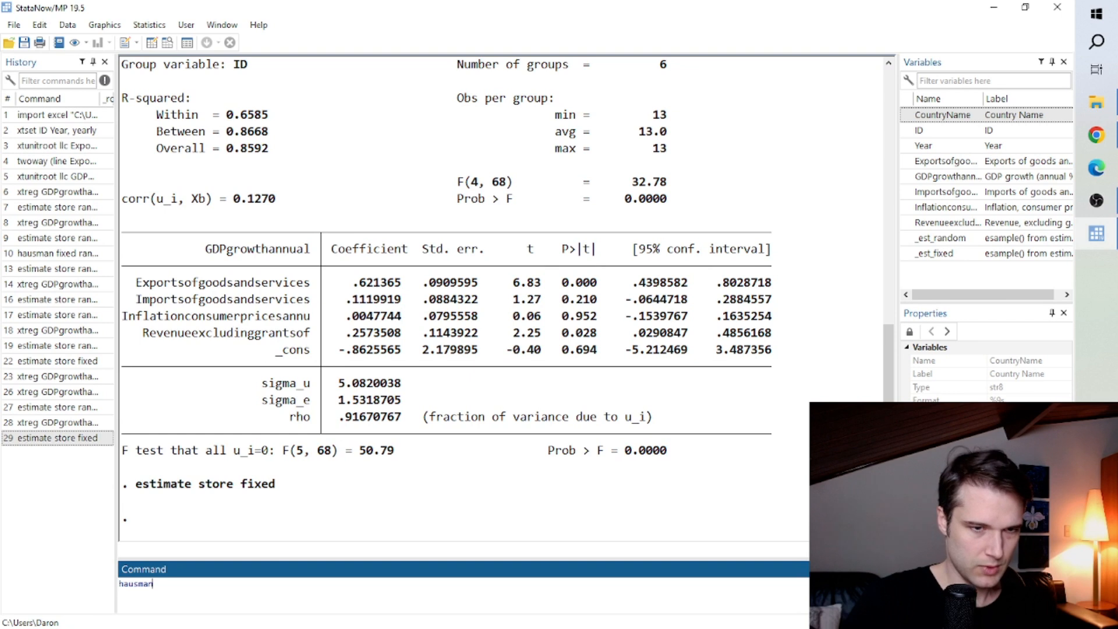
Run a Hausman test on the two stored estimates with the command hausman random fixed
{"action": "type", "text": "random fixed"}
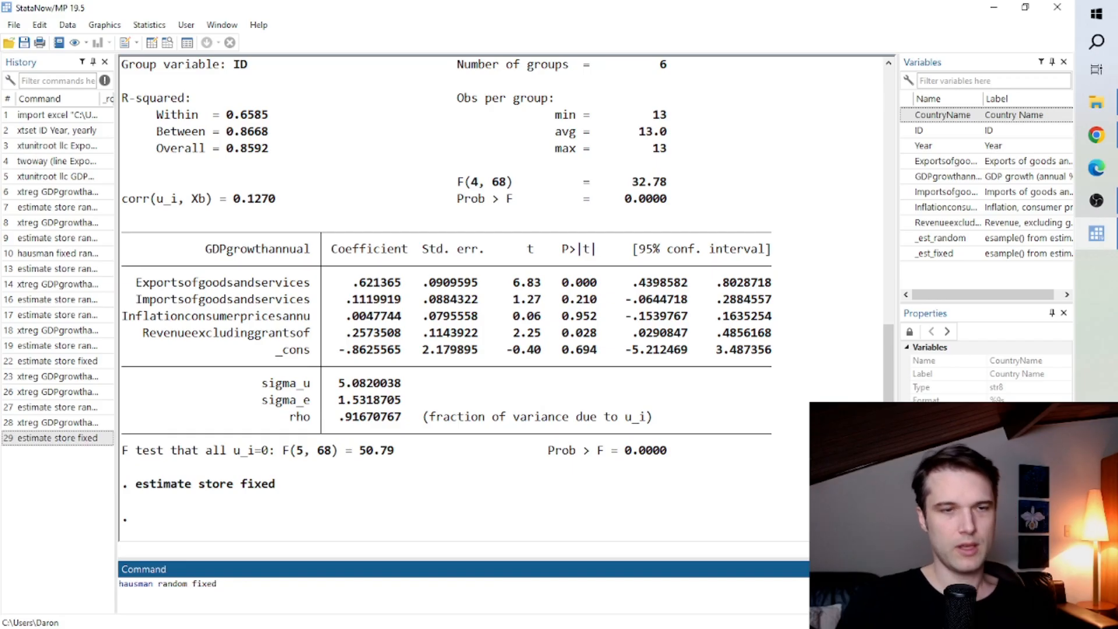
{"action": "left_click", "coordinate": [150, 26]}
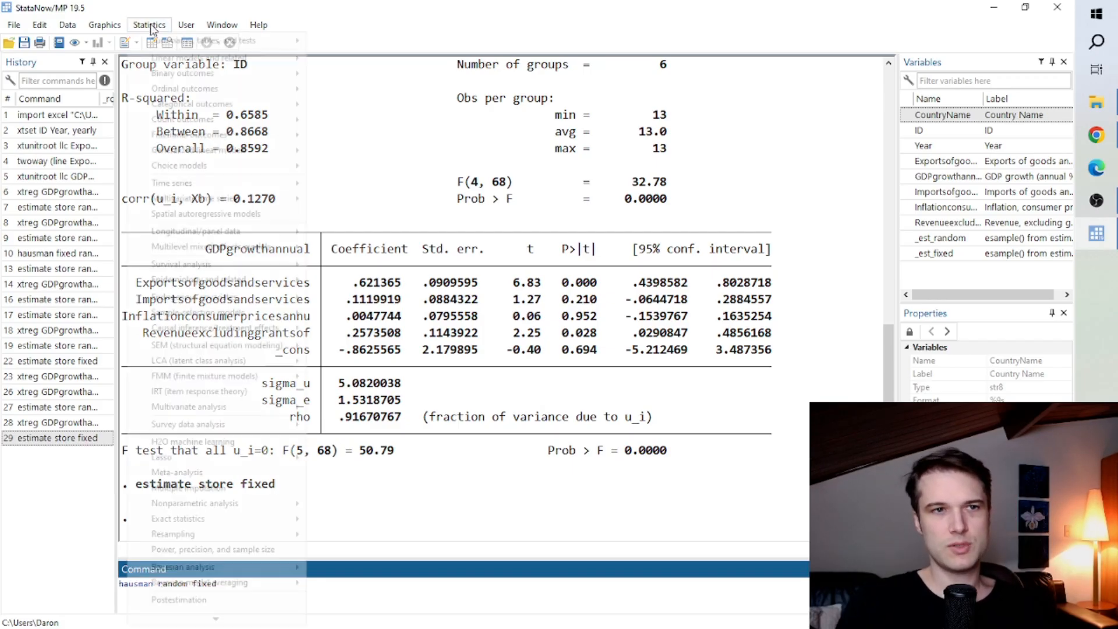
{"action": "mouse_move", "coordinate": [120, 26]}
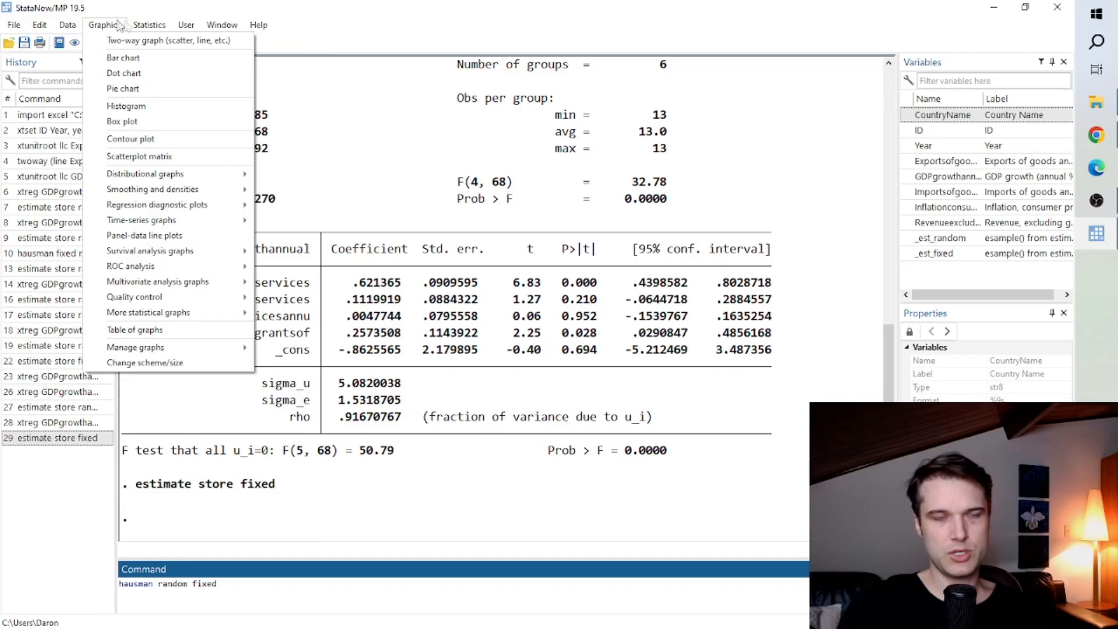
{"action": "mouse_move", "coordinate": [252, 269]}
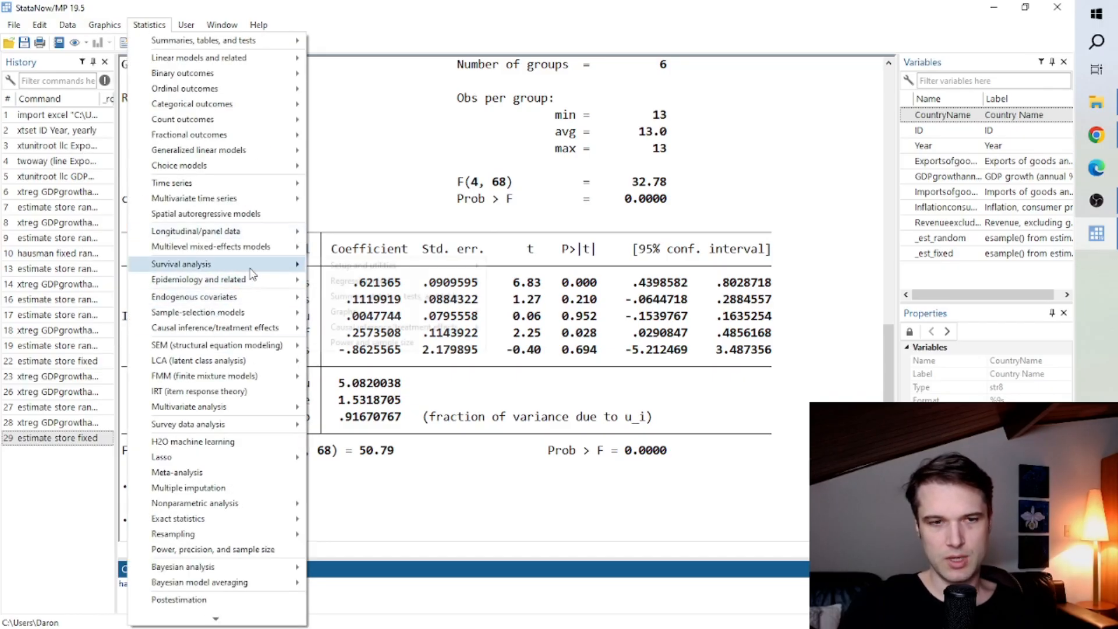
{"action": "mouse_move", "coordinate": [372, 298]}
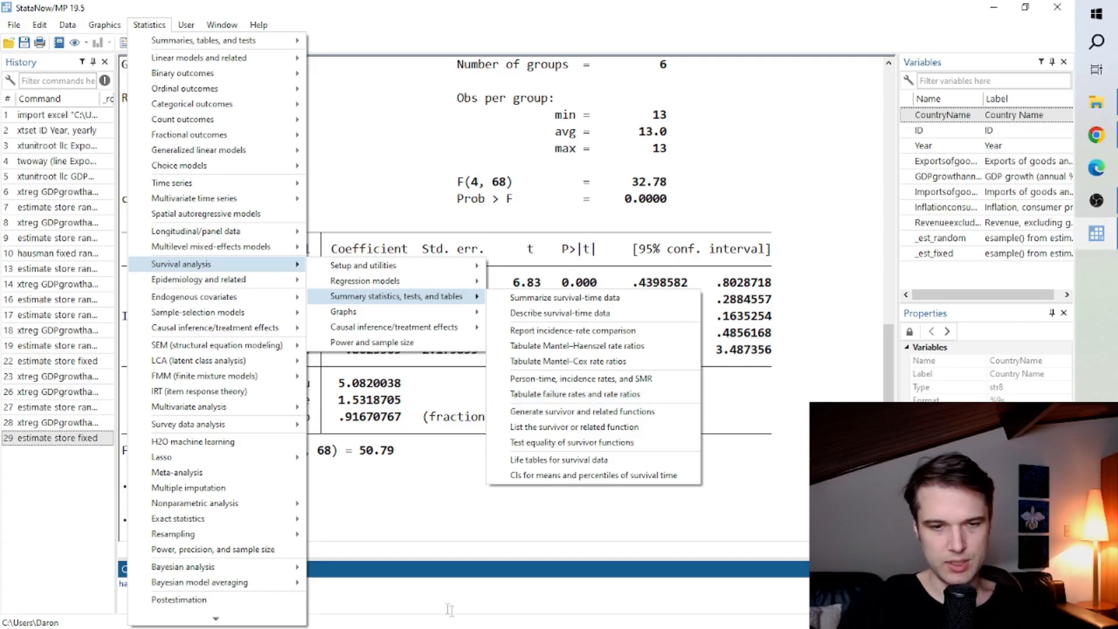
{"action": "left_click", "coordinate": [379, 601]}
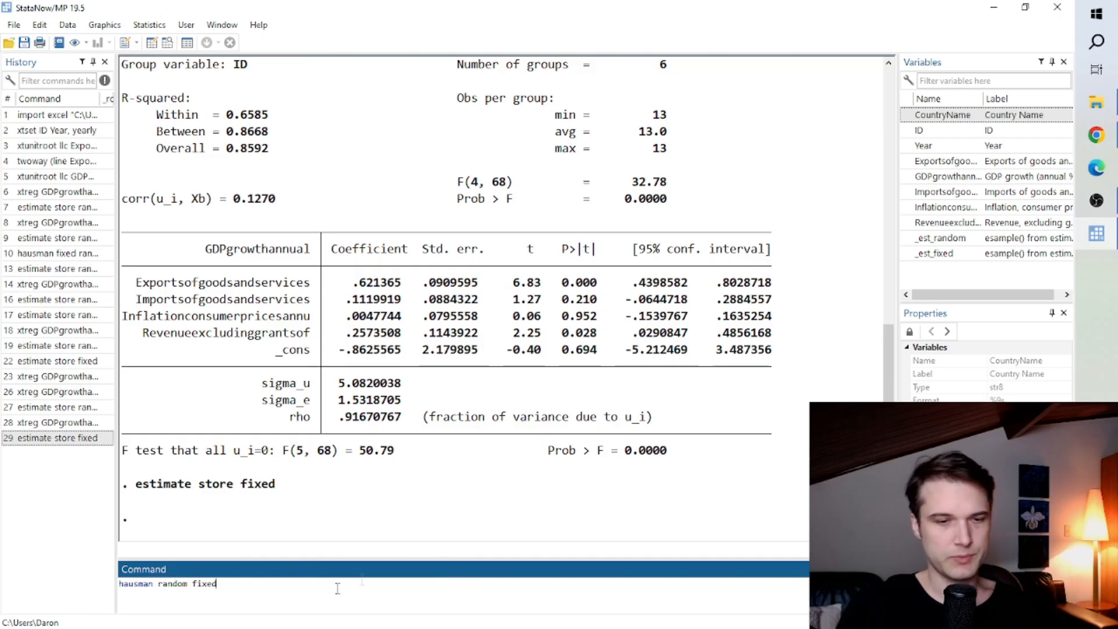
{"action": "key", "text": "Return"}
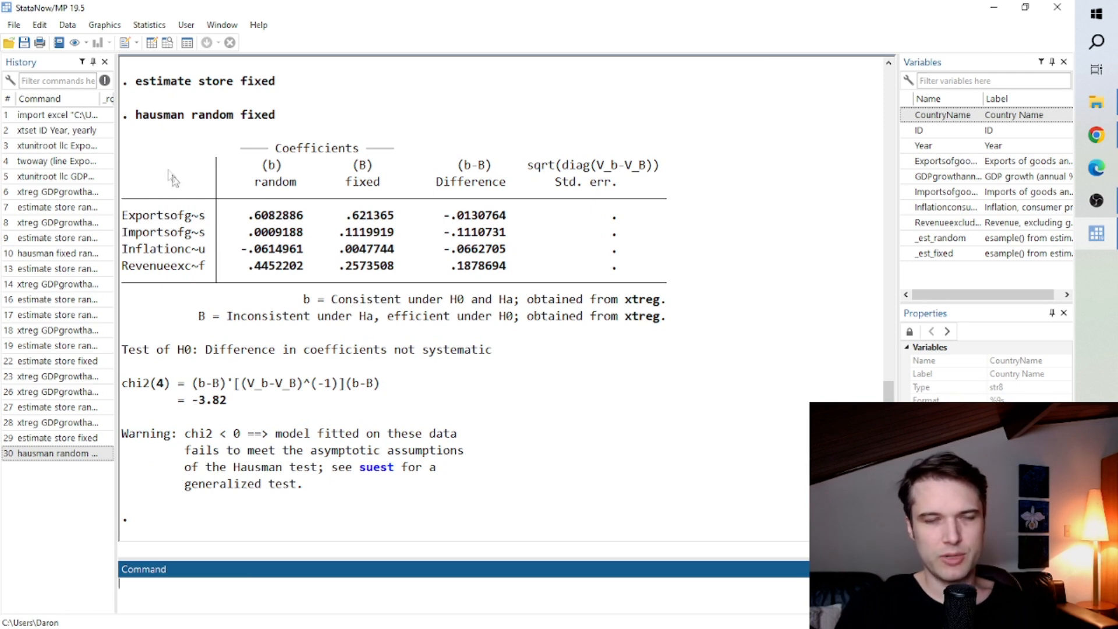
Copy the whole Hausman test output, switch to Gemini in Chrome and submit it with the prompt "interpret"
{"action": "left_click_drag", "start_coordinate": [138, 116], "coordinate": [567, 497]}
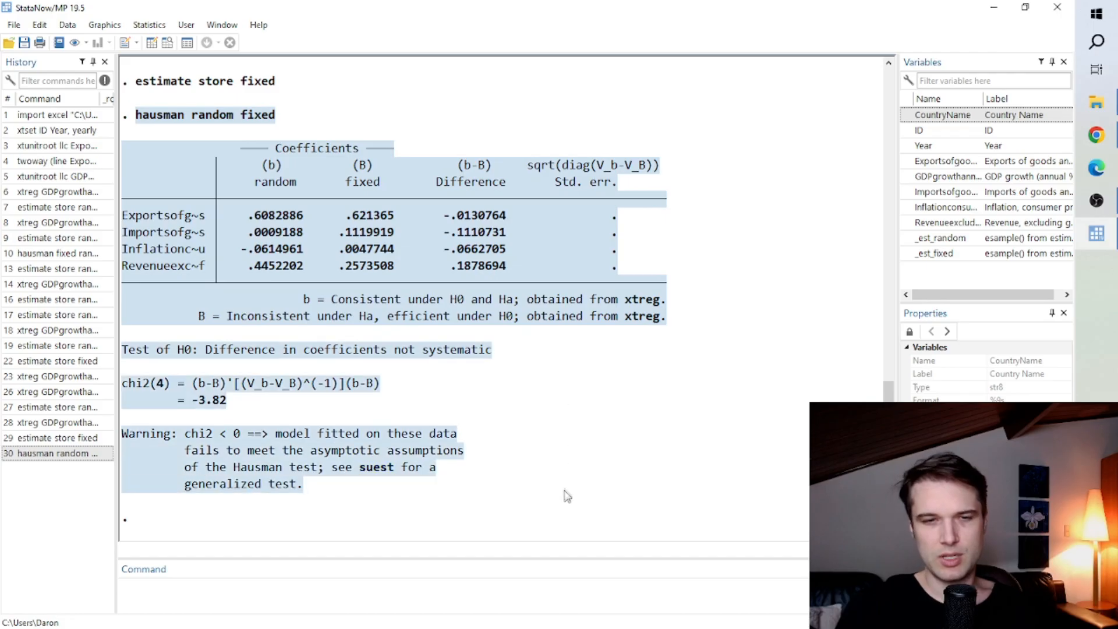
{"action": "right_click", "coordinate": [433, 198]}
{"action": "left_click", "coordinate": [452, 220]}
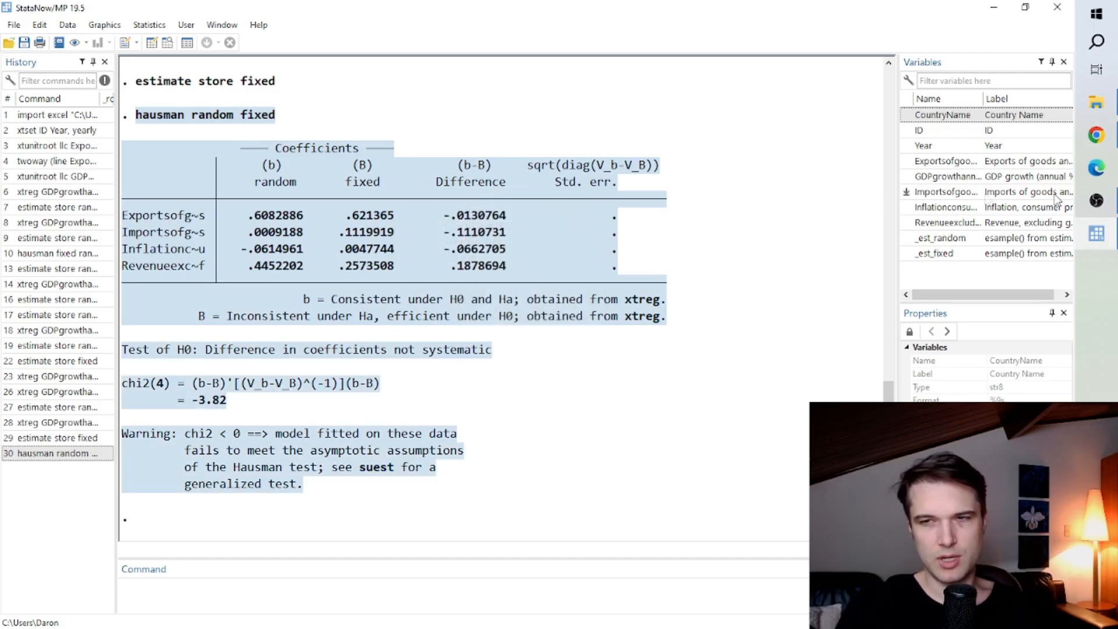
{"action": "left_click", "coordinate": [1098, 133]}
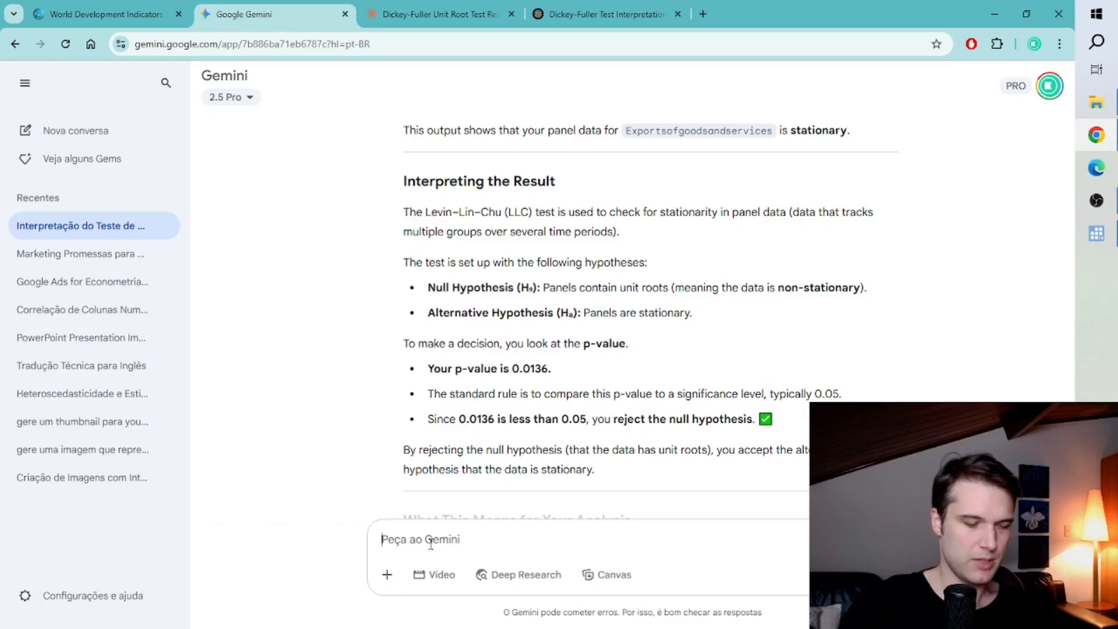
{"action": "type", "text": "interpret"}
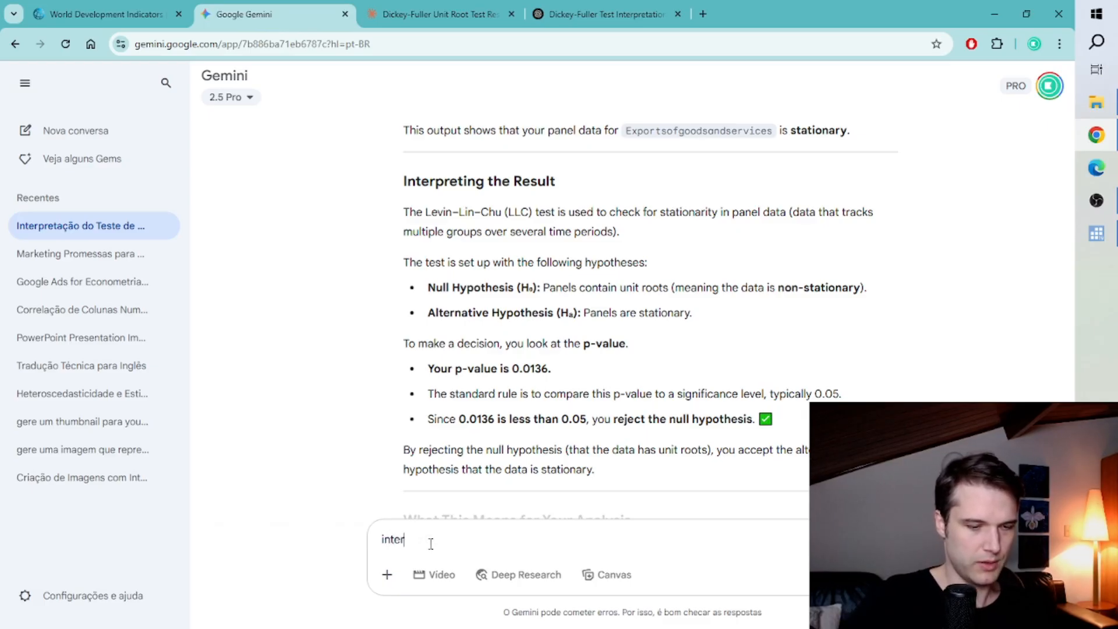
{"action": "key", "text": "shift+Return"}
{"action": "key", "text": "ctrl+v"}
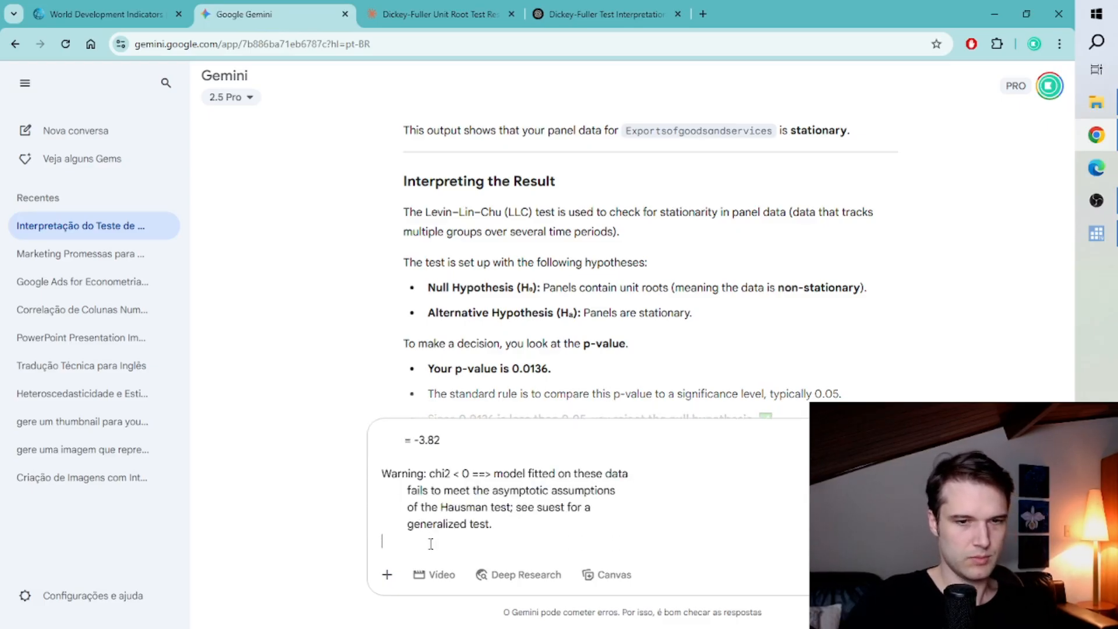
{"action": "key", "text": "Return"}
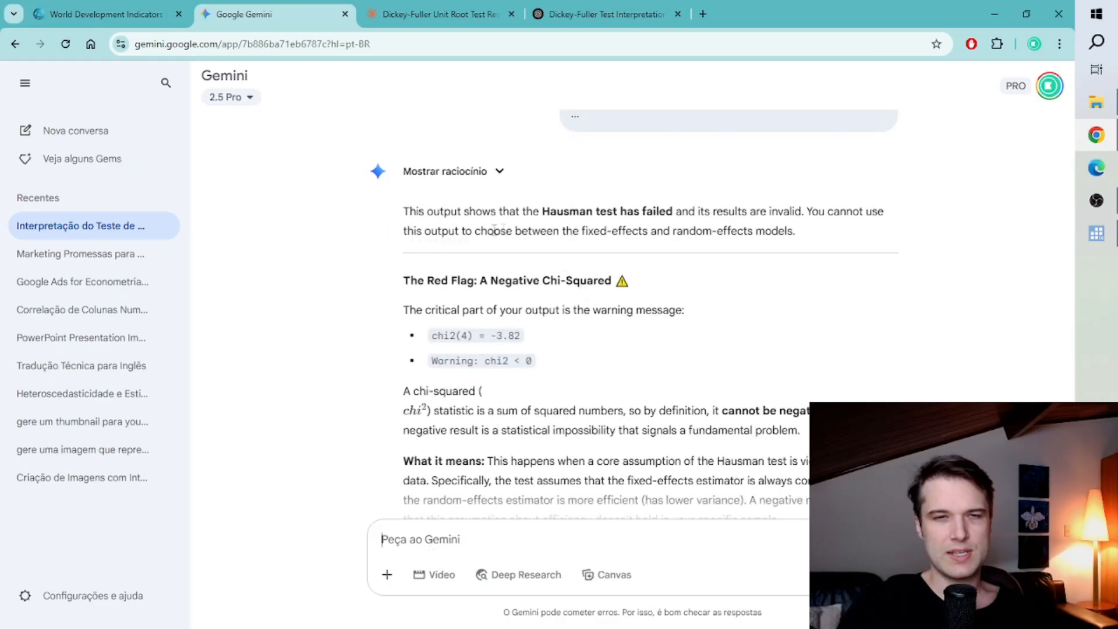
Read Gemini's interpretation of the Hausman test, from its explanation of the chi-squared statistic to the suggested sigmamore option
{"action": "left_click_drag", "start_coordinate": [451, 214], "coordinate": [705, 218]}
{"action": "left_click", "coordinate": [747, 220]}
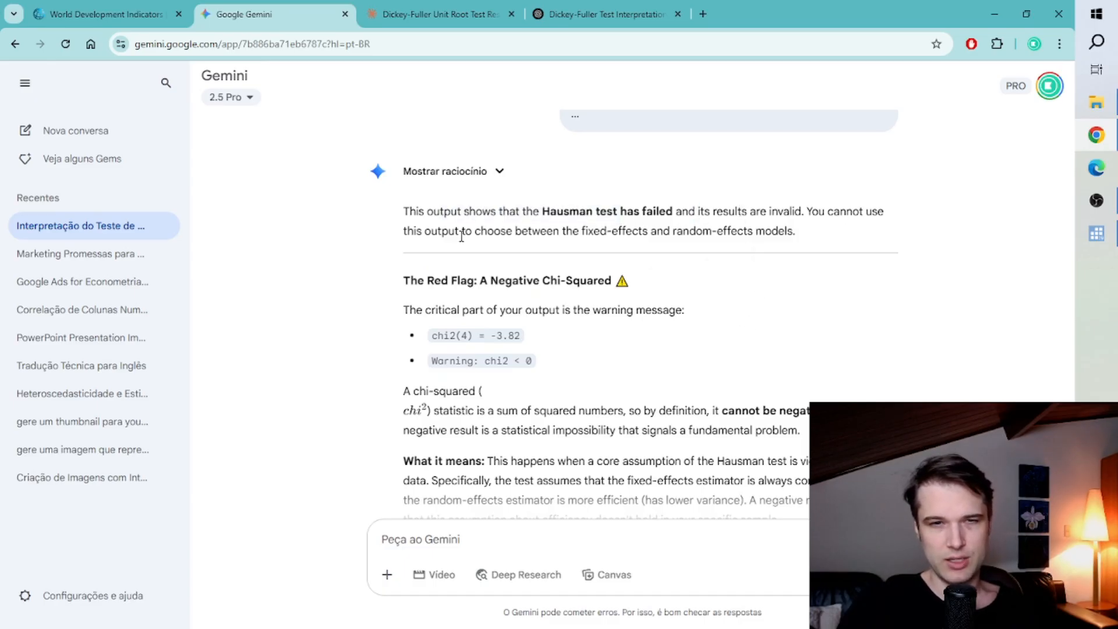
{"action": "left_click_drag", "start_coordinate": [431, 235], "coordinate": [610, 234]}
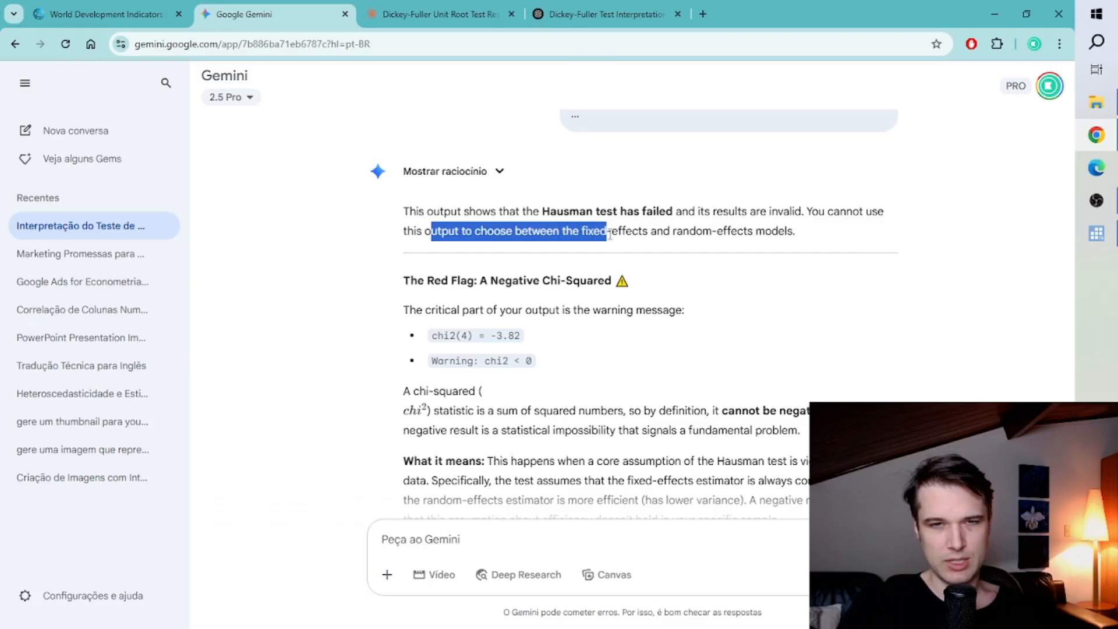
{"action": "left_click", "coordinate": [673, 231]}
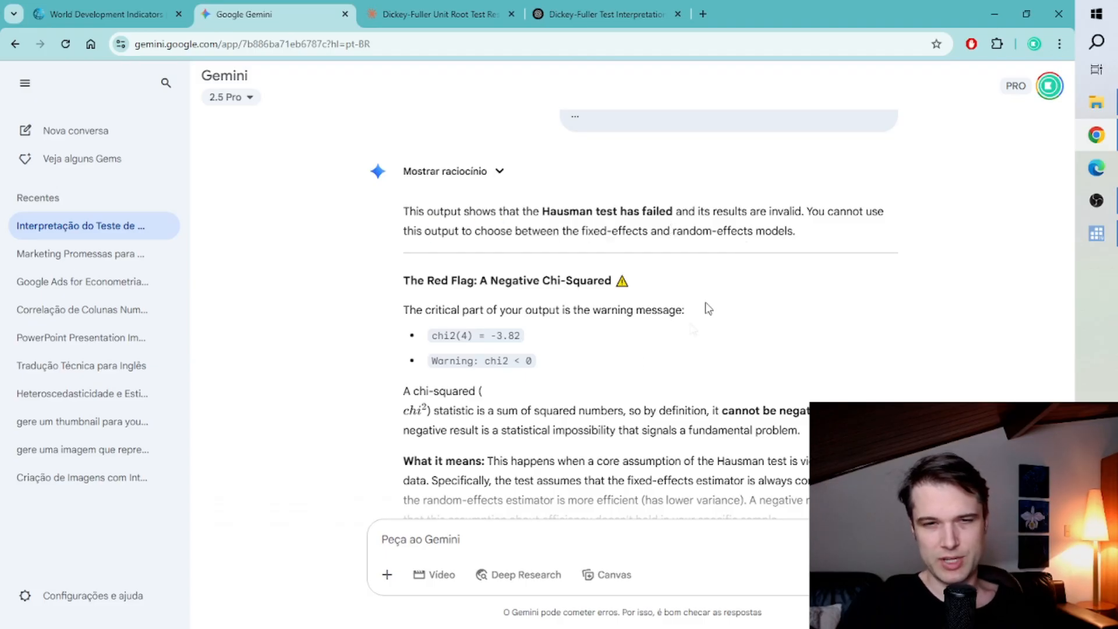
{"action": "left_click_drag", "start_coordinate": [449, 307], "coordinate": [483, 391]}
{"action": "left_click", "coordinate": [542, 430]}
{"action": "scroll", "coordinate": [543, 430], "scroll_direction": "down", "scroll_amount": 3}
{"action": "scroll", "coordinate": [542, 429], "scroll_direction": "down", "scroll_amount": 5}
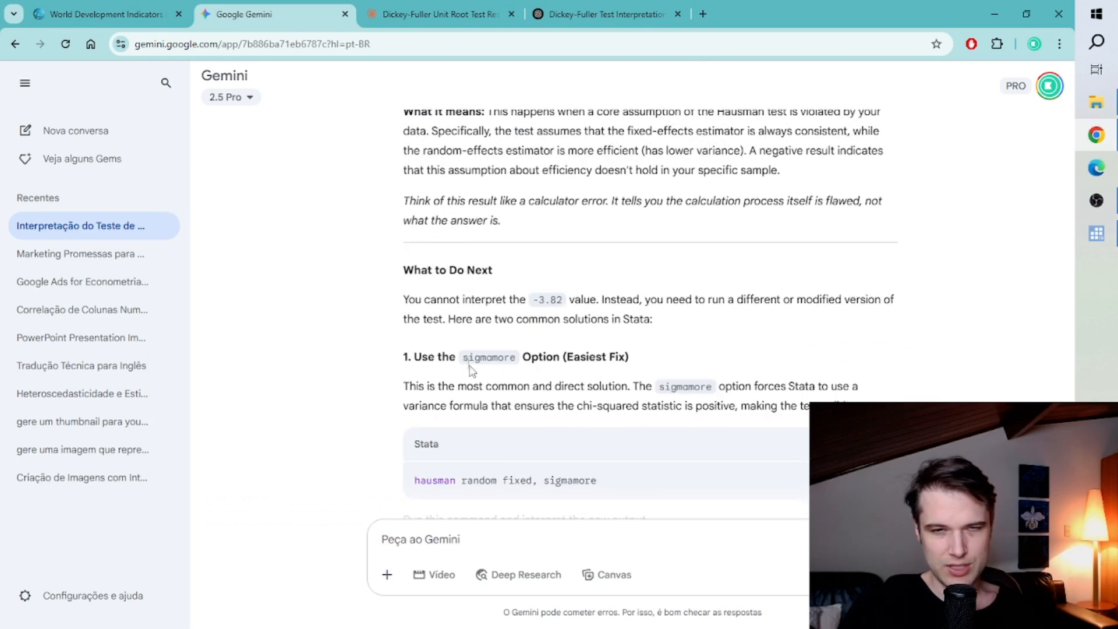
{"action": "left_click_drag", "start_coordinate": [461, 357], "coordinate": [516, 358]}
{"action": "left_click", "coordinate": [566, 362]}
{"action": "scroll", "coordinate": [594, 320], "scroll_direction": "down", "scroll_amount": 3}
Copy Gemini's suggested command hausman random fixed, sigmamore and run it in Stata
{"action": "left_click_drag", "start_coordinate": [600, 320], "coordinate": [404, 326]}
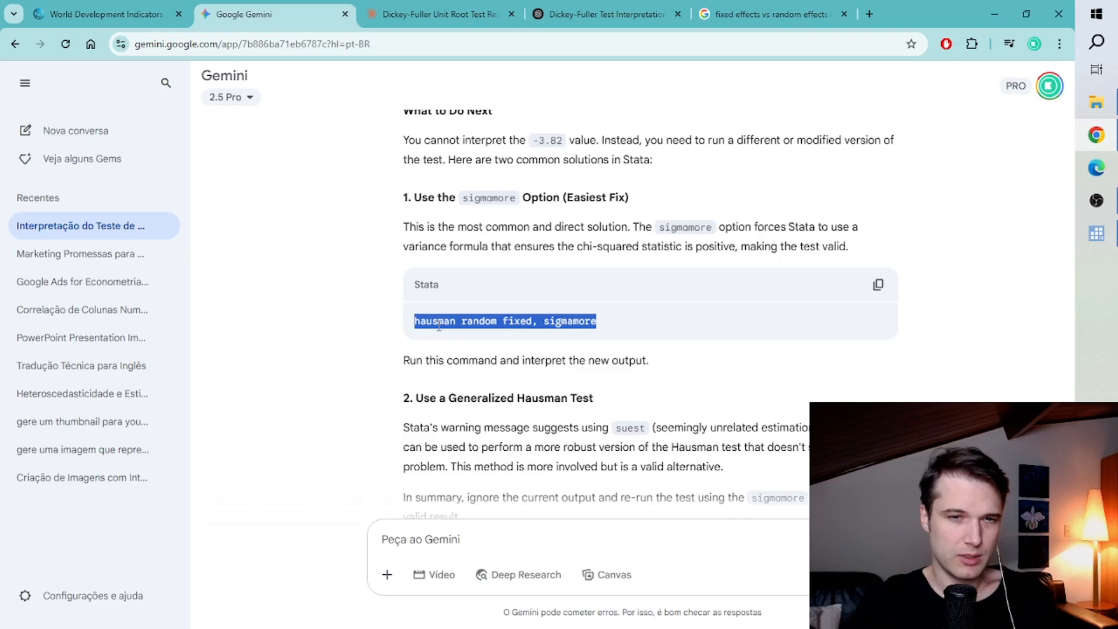
{"action": "right_click", "coordinate": [440, 331]}
{"action": "left_click", "coordinate": [488, 344]}
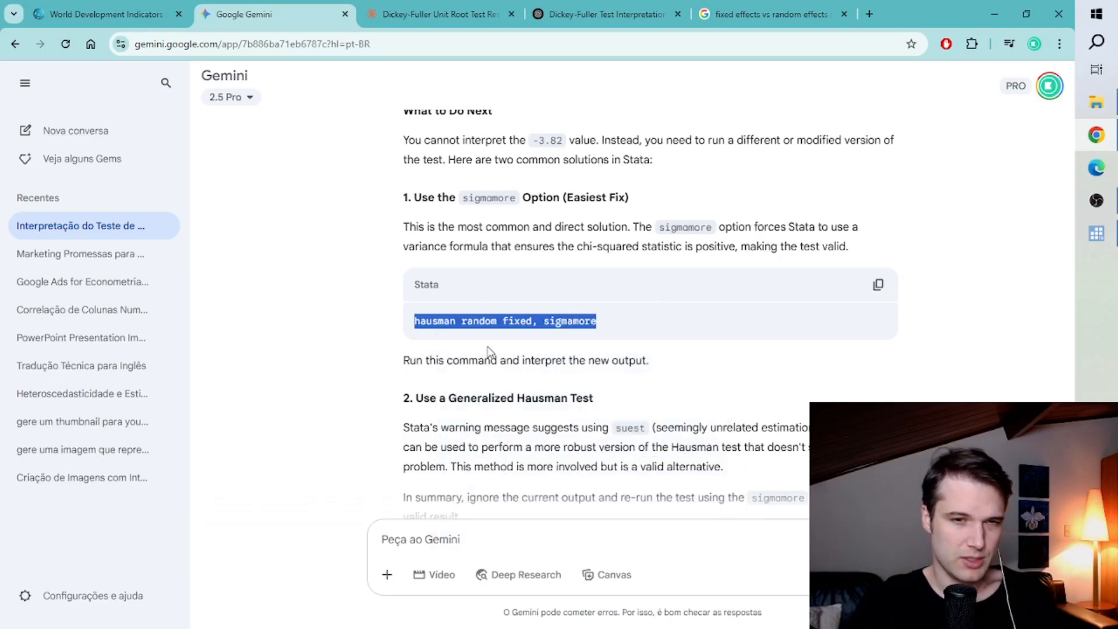
{"action": "left_click", "coordinate": [1097, 233]}
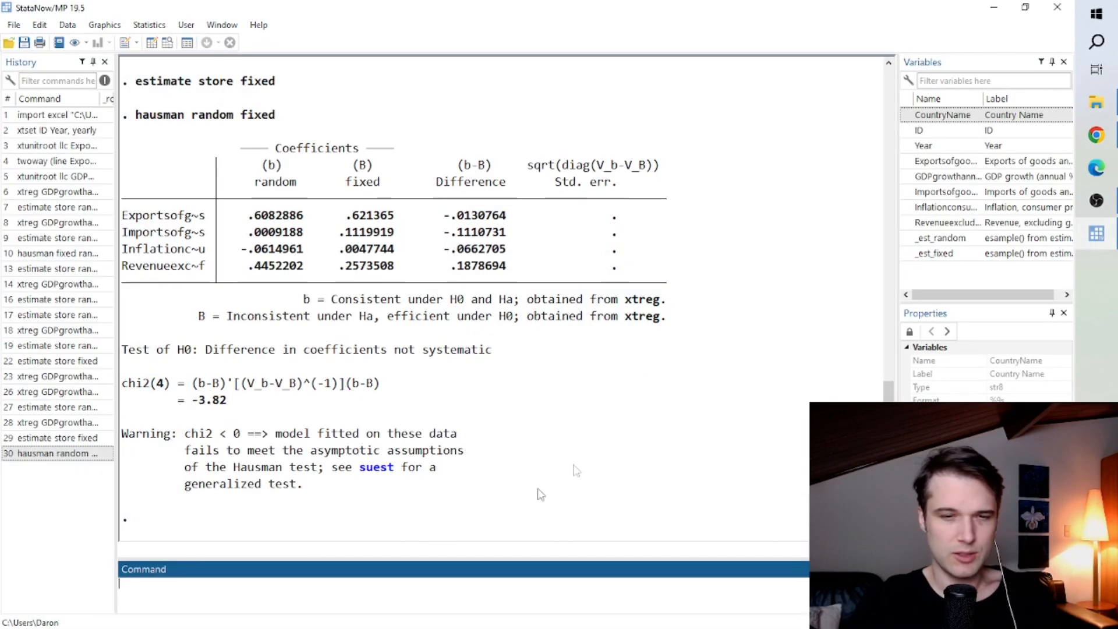
{"action": "key", "text": "ctrl+v"}
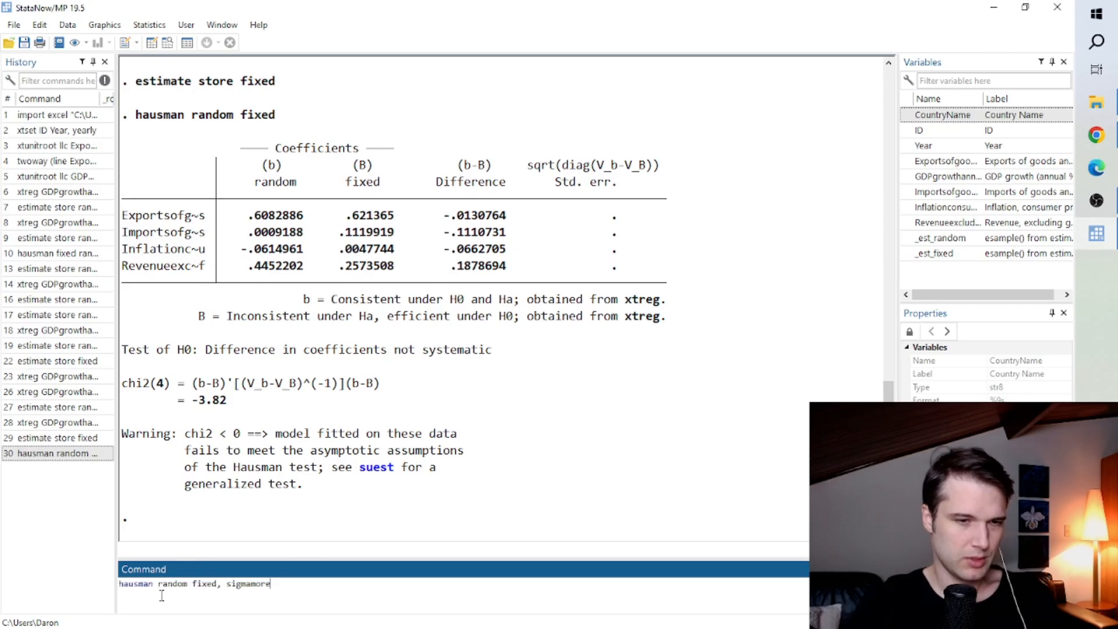
{"action": "key", "text": "Return"}
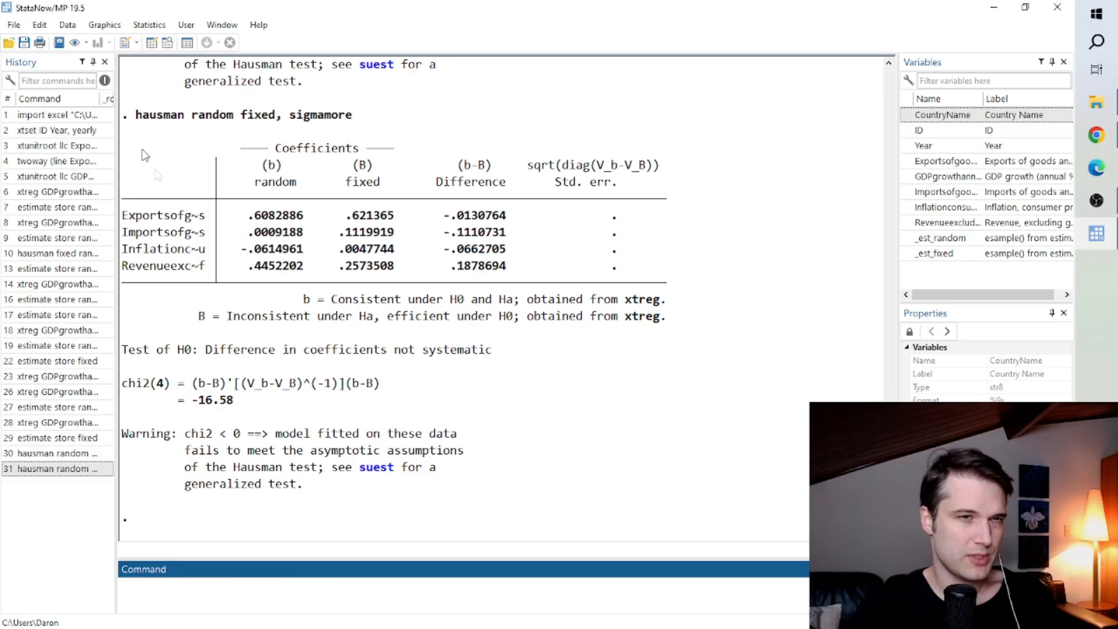
Submit the output of the sigmamore Hausman test to Gemini for interpretation and read the opening of its answer
{"action": "left_click_drag", "start_coordinate": [129, 115], "coordinate": [498, 502]}
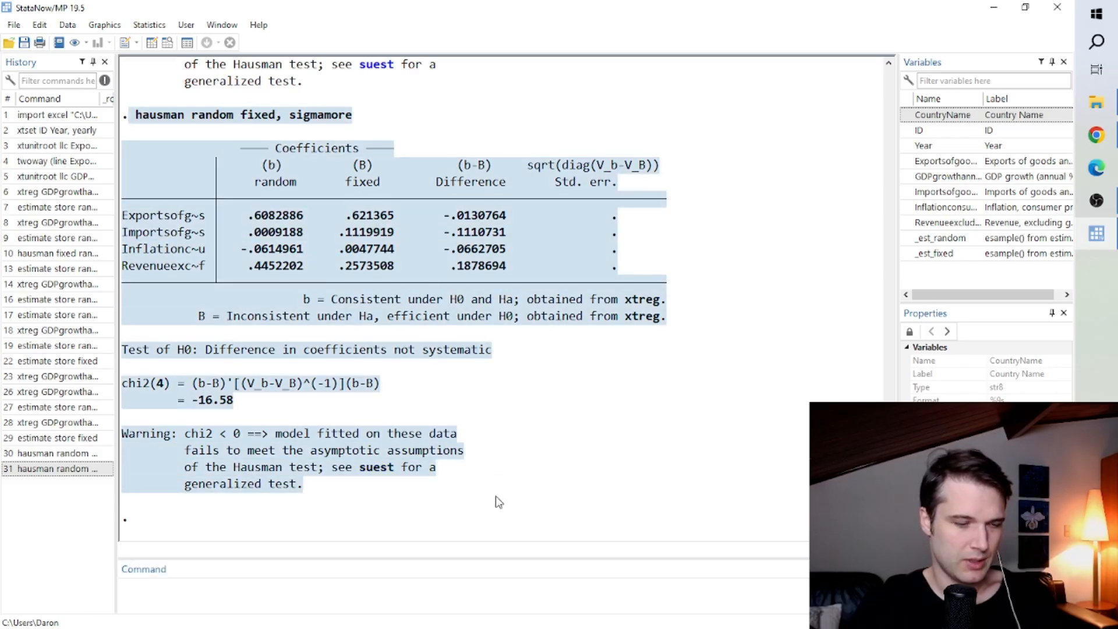
{"action": "left_click", "coordinate": [1096, 135]}
{"action": "left_click", "coordinate": [451, 538]}
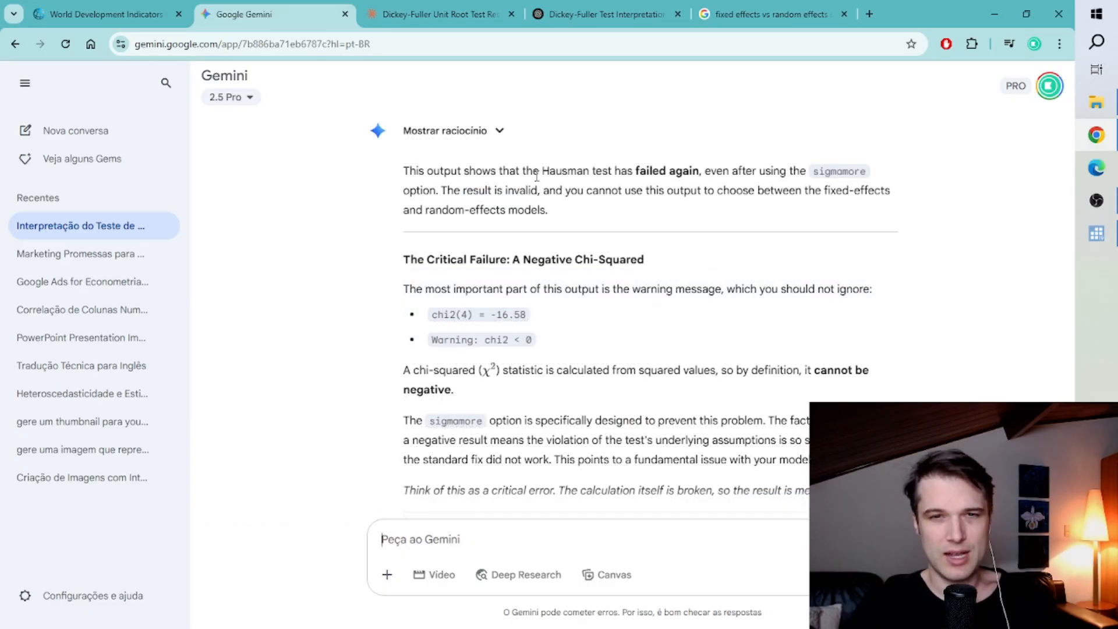
{"action": "left_click_drag", "start_coordinate": [542, 170], "coordinate": [703, 172]}
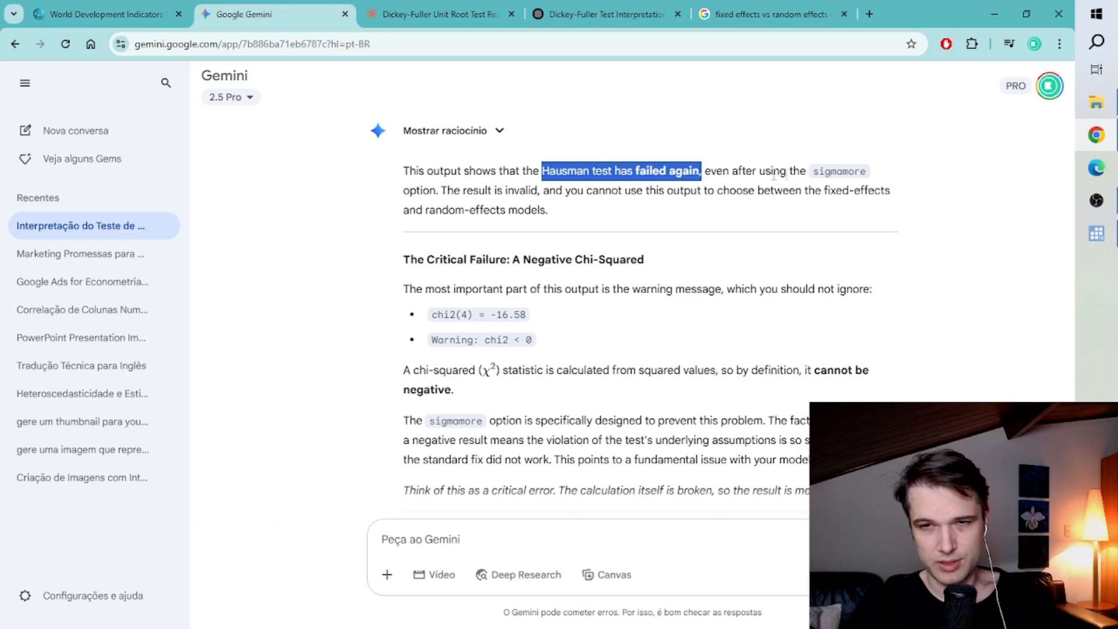
{"action": "left_click", "coordinate": [510, 205]}
Switch back to Stata and examine the exports and revenue rows in the random-effects regression of GDP growth
{"action": "left_click", "coordinate": [1096, 234]}
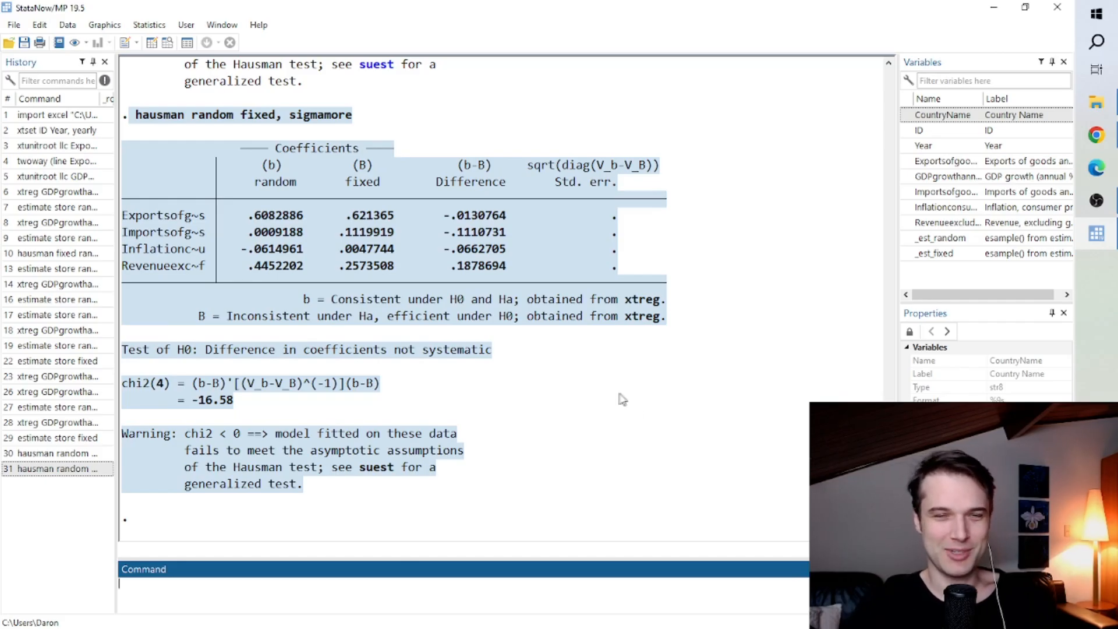
{"action": "left_click", "coordinate": [575, 399]}
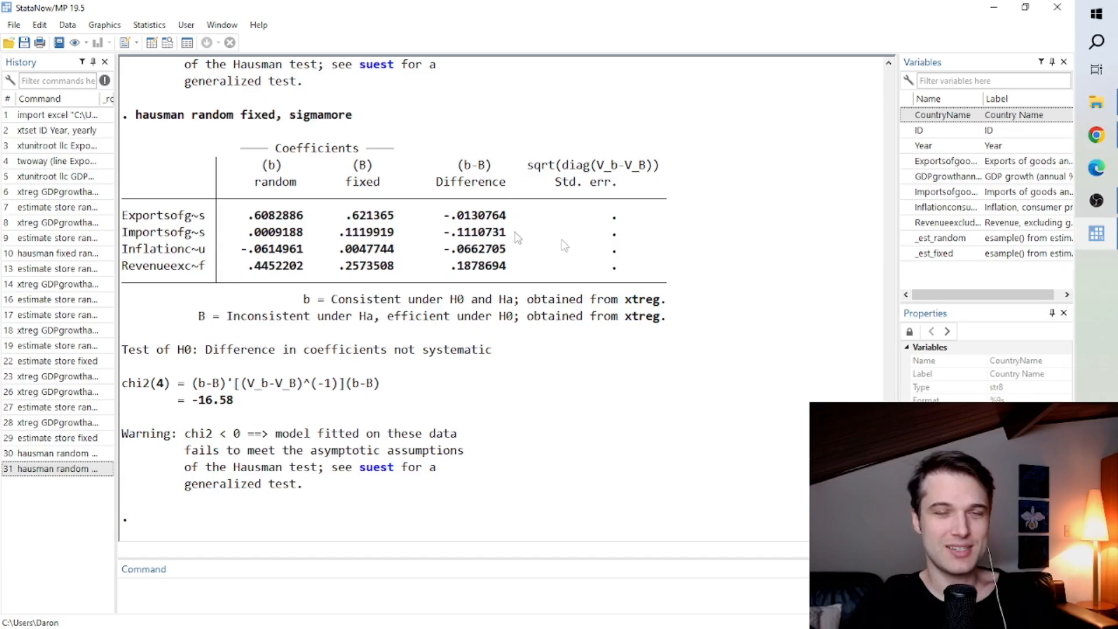
{"action": "scroll", "coordinate": [494, 344], "scroll_direction": "up", "scroll_amount": 2}
{"action": "scroll", "coordinate": [493, 345], "scroll_direction": "up", "scroll_amount": 5}
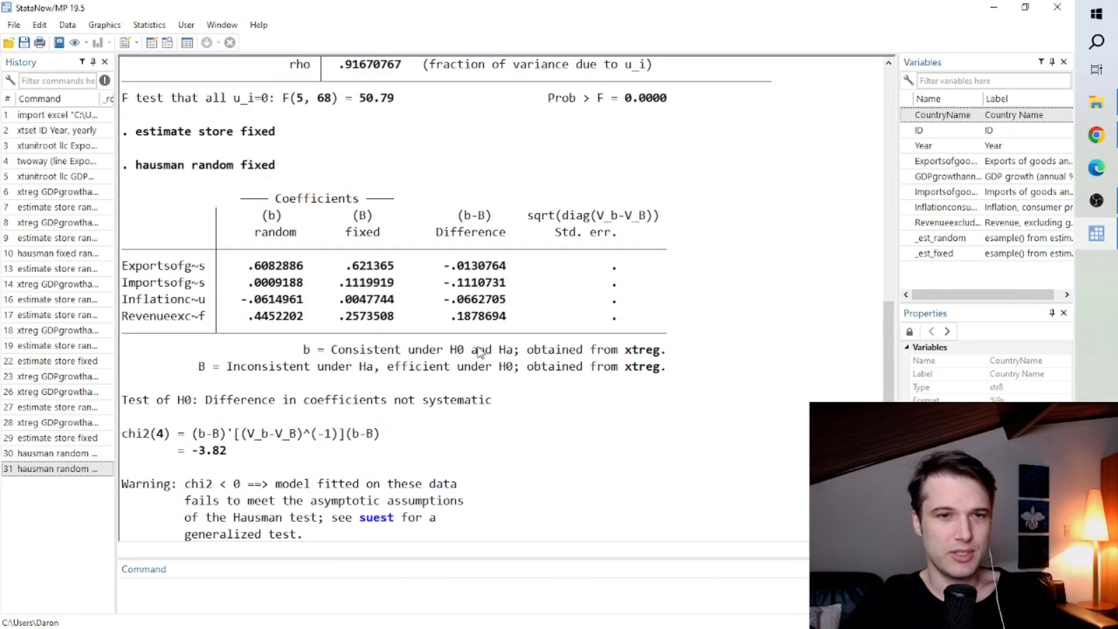
{"action": "scroll", "coordinate": [478, 351], "scroll_direction": "up", "scroll_amount": 7}
{"action": "scroll", "coordinate": [470, 348], "scroll_direction": "up", "scroll_amount": 5}
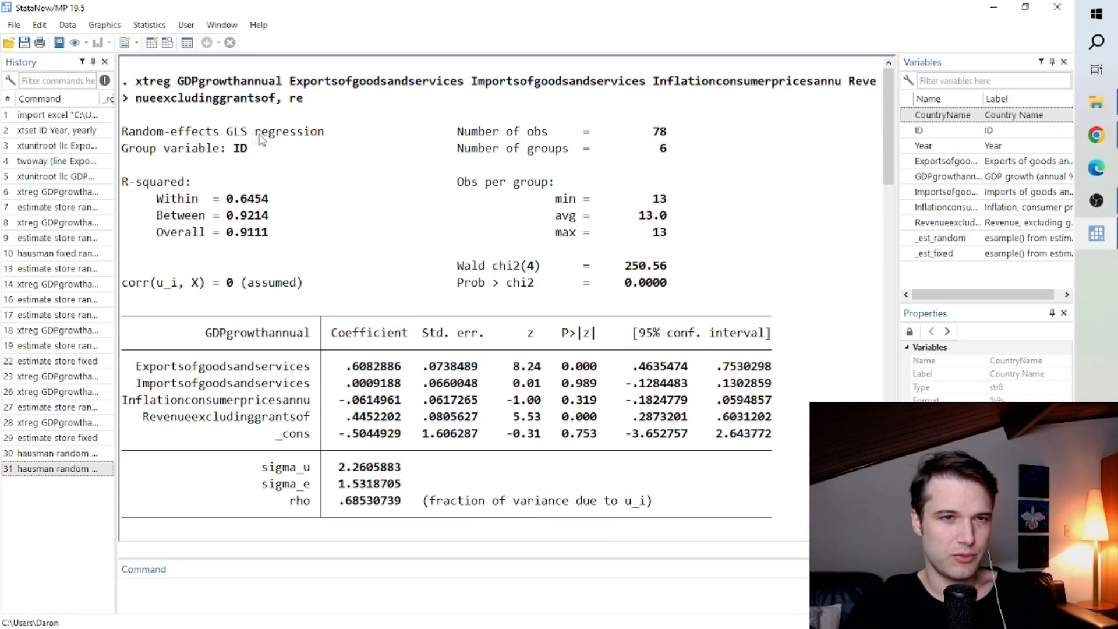
{"action": "scroll", "coordinate": [542, 414], "scroll_direction": "down", "scroll_amount": 2}
{"action": "left_click_drag", "start_coordinate": [167, 269], "coordinate": [625, 273]}
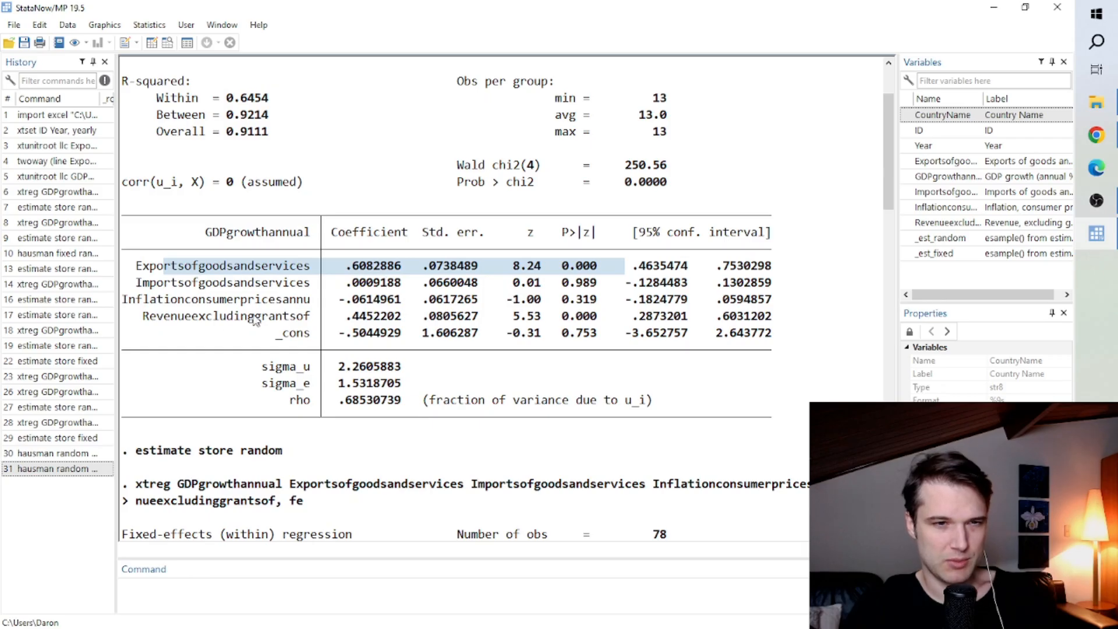
{"action": "left_click_drag", "start_coordinate": [165, 319], "coordinate": [606, 322]}
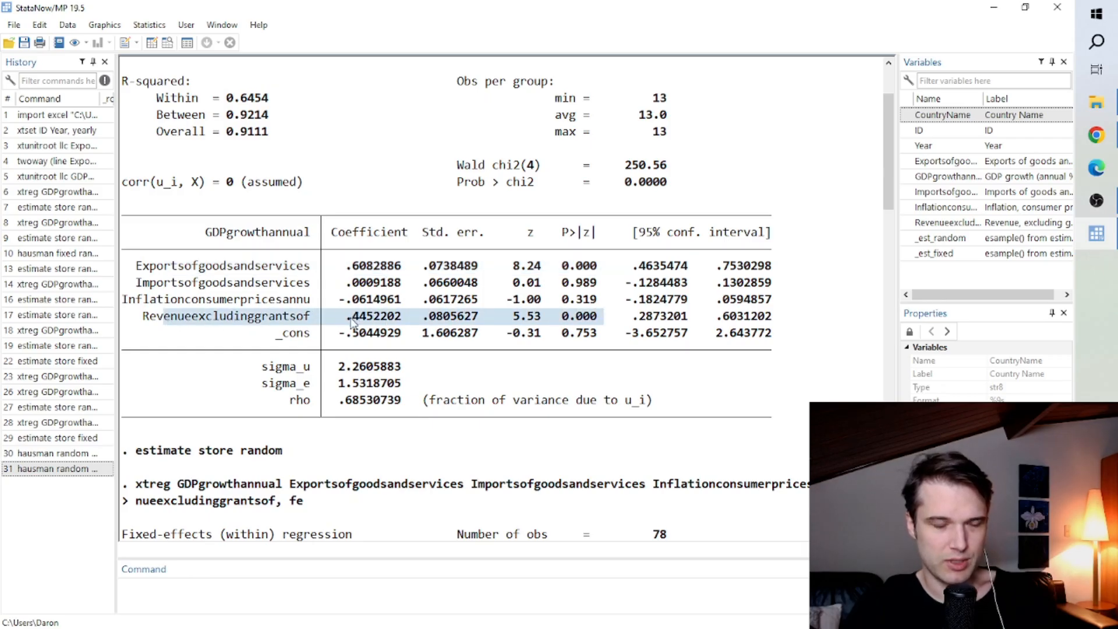
Examine the exports and revenue coefficients and p-values in the fixed-effects regression, with GDPgrowthannual as the dependent variable
{"action": "scroll", "coordinate": [422, 361], "scroll_direction": "down", "scroll_amount": 8}
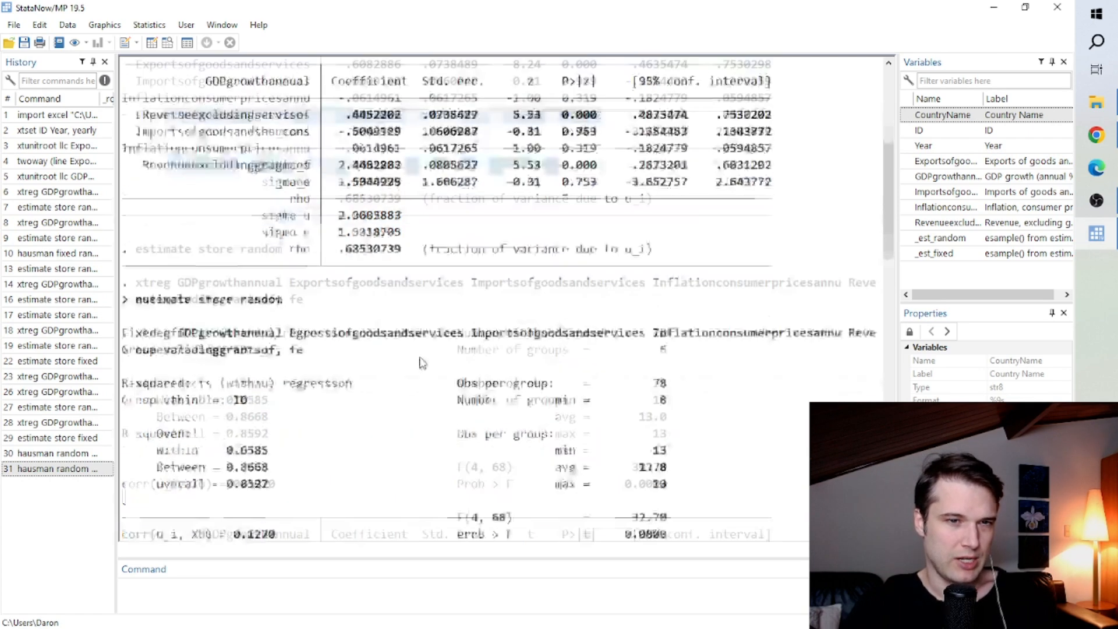
{"action": "scroll", "coordinate": [422, 361], "scroll_direction": "down", "scroll_amount": 2}
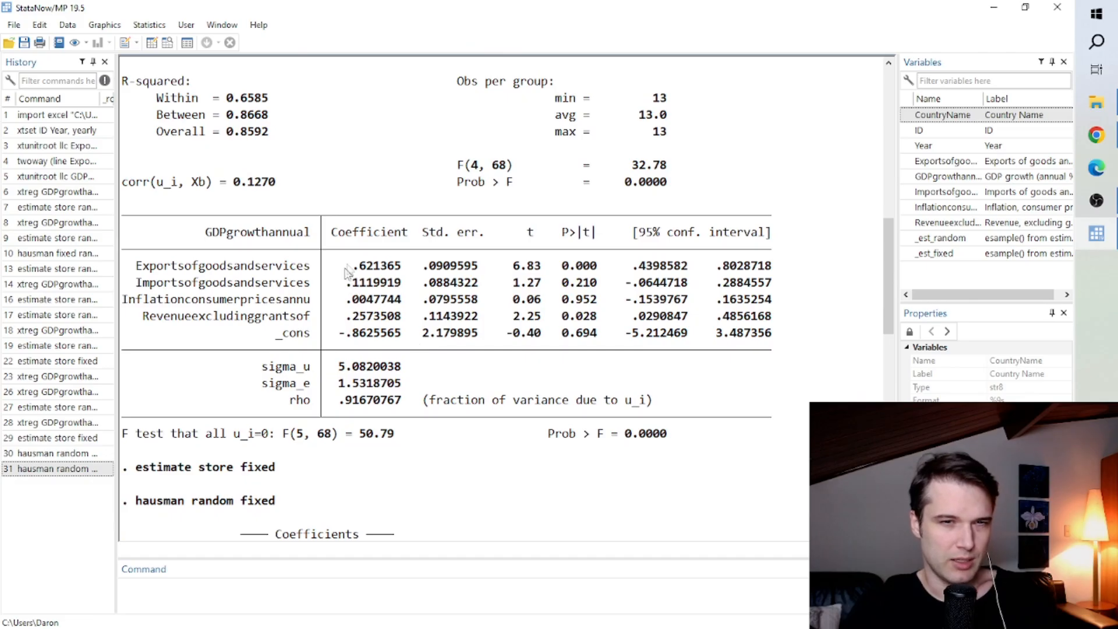
{"action": "left_click_drag", "start_coordinate": [143, 266], "coordinate": [603, 276]}
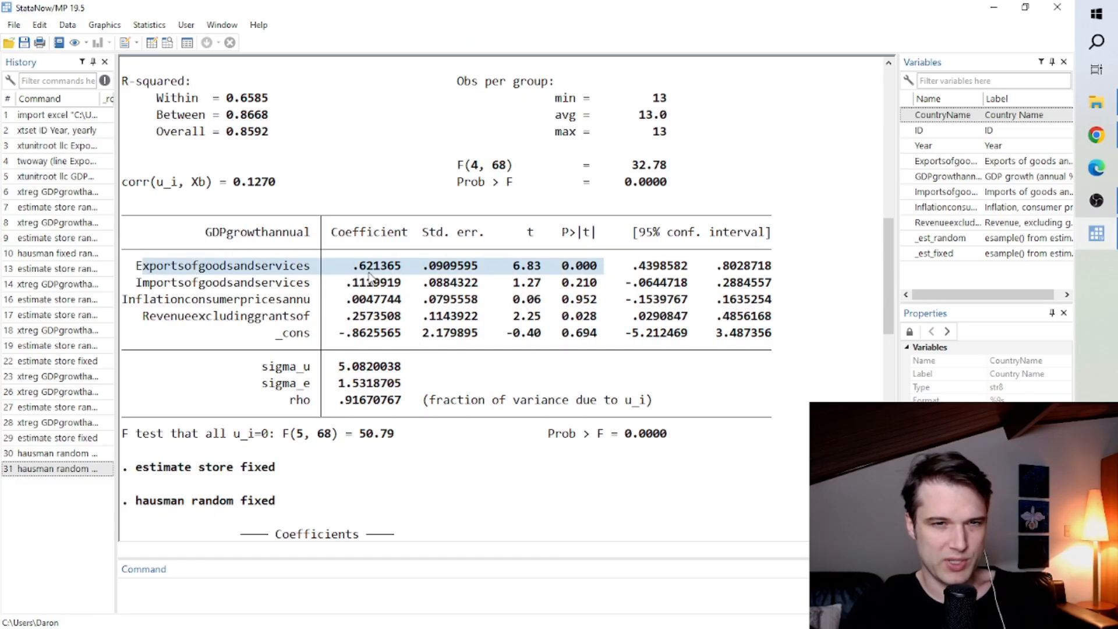
{"action": "left_click_drag", "start_coordinate": [143, 318], "coordinate": [625, 321]}
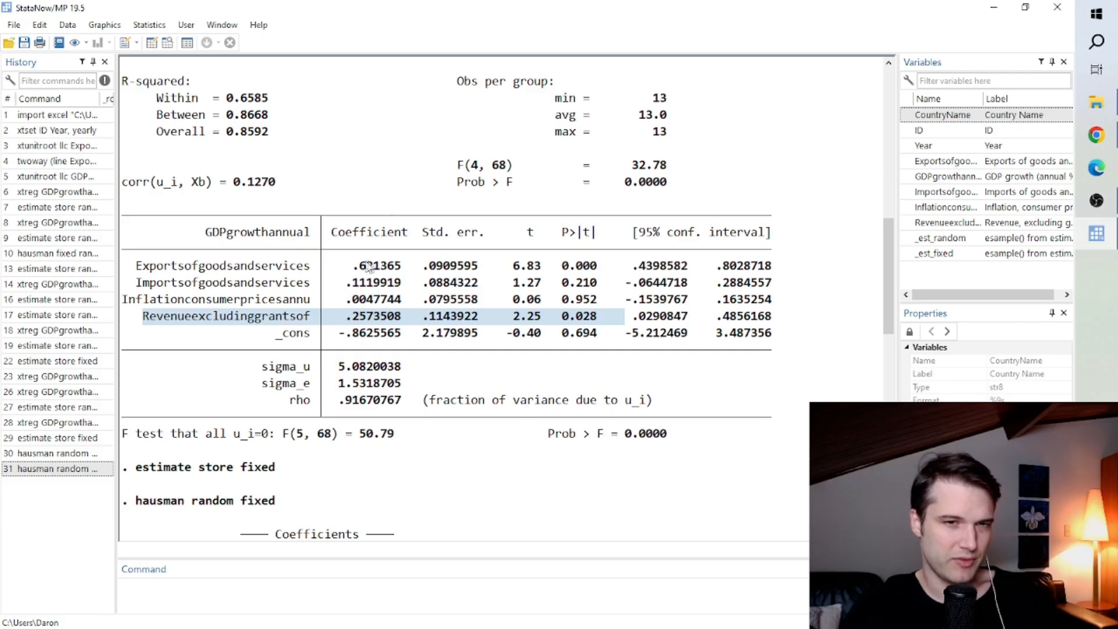
{"action": "left_click_drag", "start_coordinate": [347, 267], "coordinate": [399, 267]}
{"action": "left_click_drag", "start_coordinate": [213, 270], "coordinate": [190, 270]}
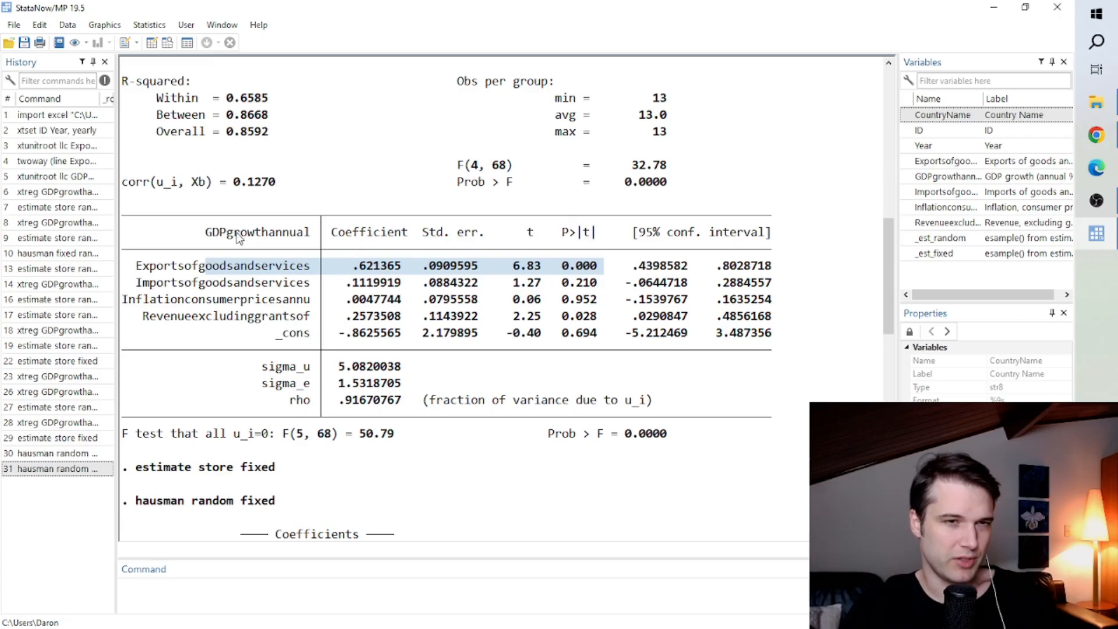
{"action": "left_click_drag", "start_coordinate": [203, 237], "coordinate": [312, 239]}
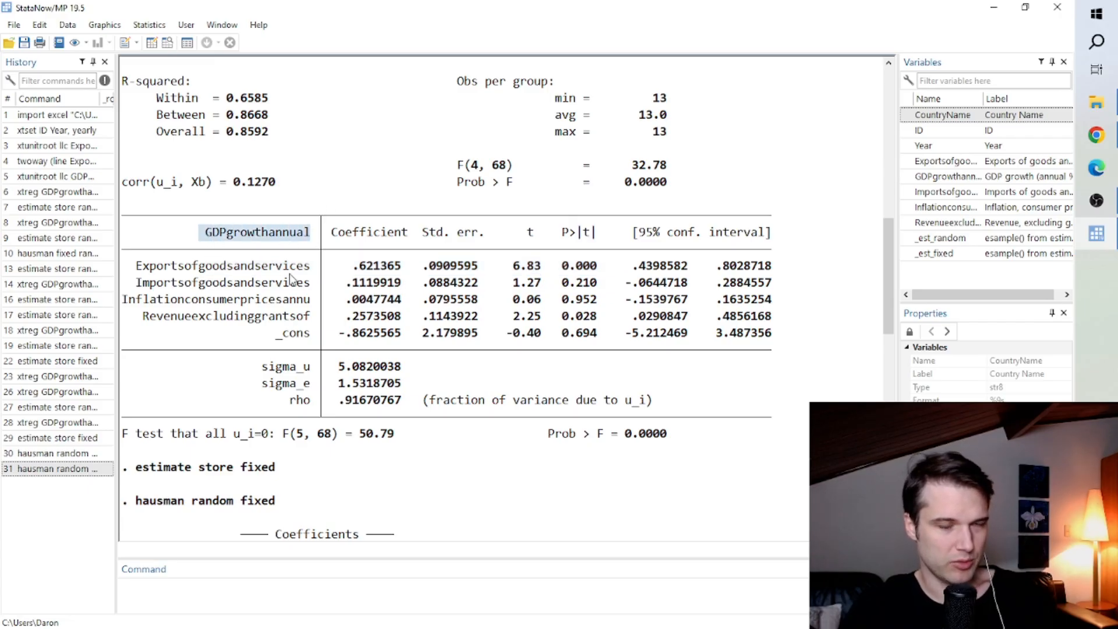
{"action": "left_click_drag", "start_coordinate": [173, 324], "coordinate": [594, 321]}
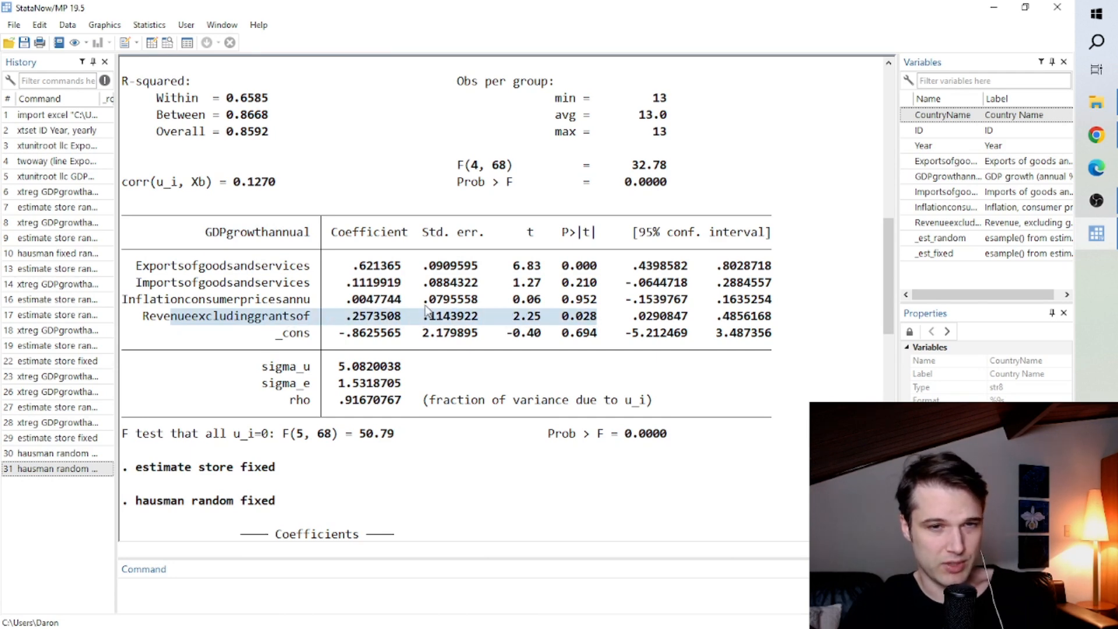
{"action": "left_click", "coordinate": [358, 321]}
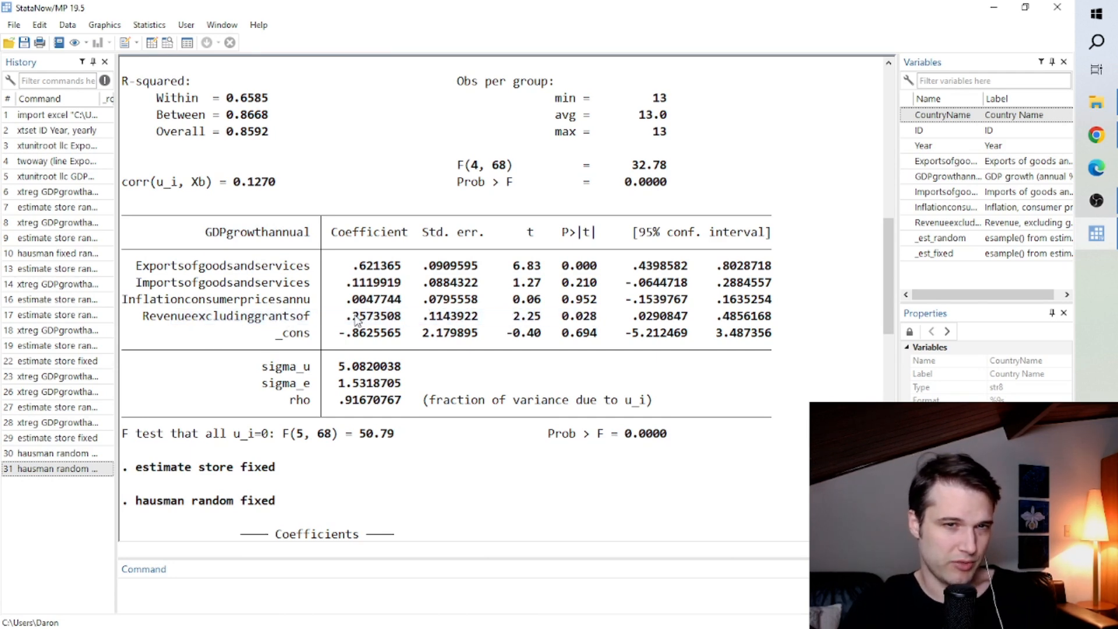
Review the fixed-effects output from its header and read the R-squared block, especially the within value
{"action": "scroll", "coordinate": [358, 322], "scroll_direction": "up", "scroll_amount": 6}
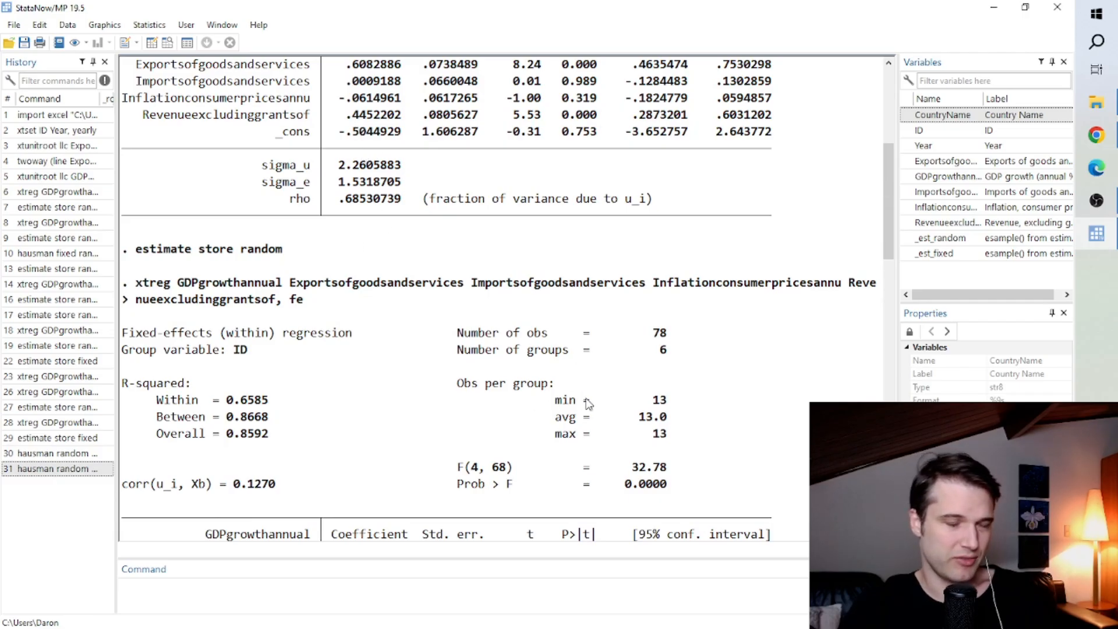
{"action": "scroll", "coordinate": [587, 403], "scroll_direction": "down", "scroll_amount": 3}
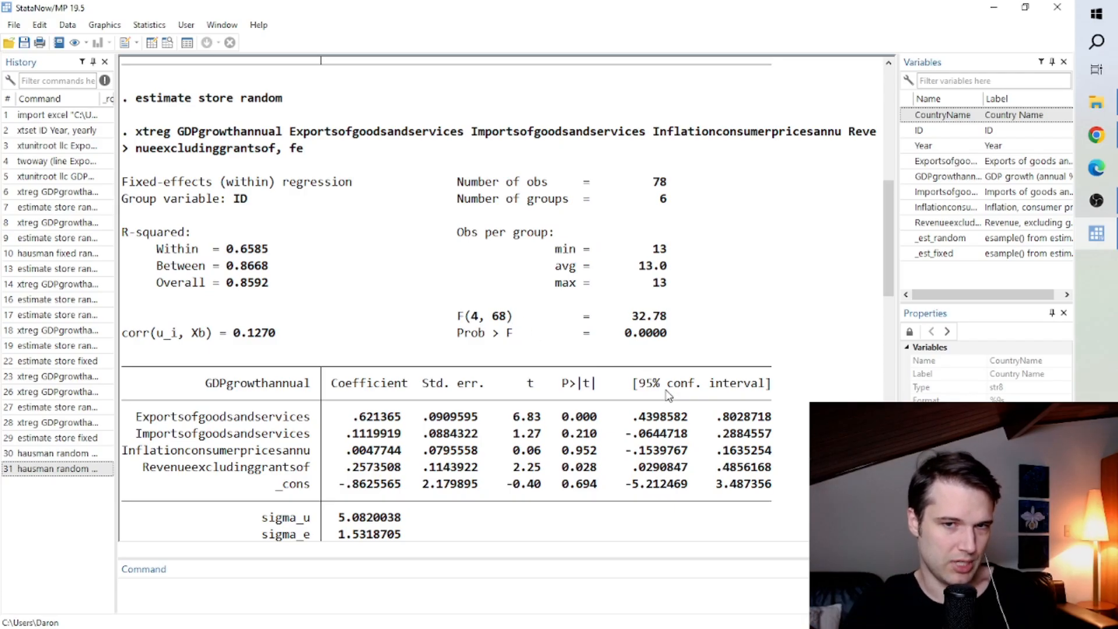
{"action": "scroll", "coordinate": [670, 396], "scroll_direction": "down", "scroll_amount": 2}
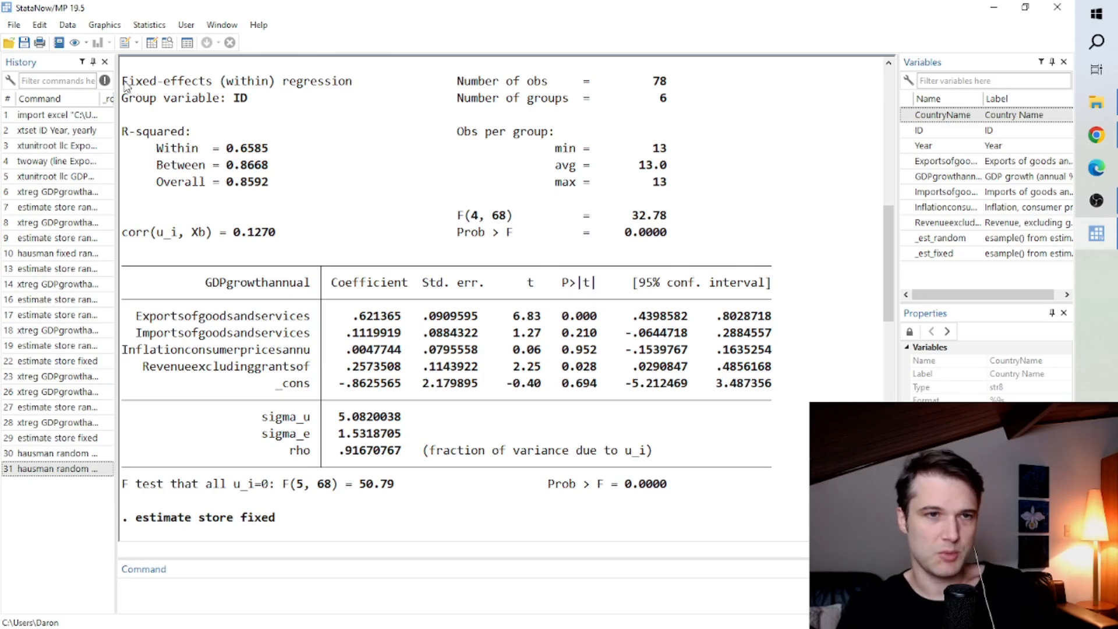
{"action": "left_click_drag", "start_coordinate": [125, 85], "coordinate": [344, 157]}
{"action": "left_click", "coordinate": [351, 163]}
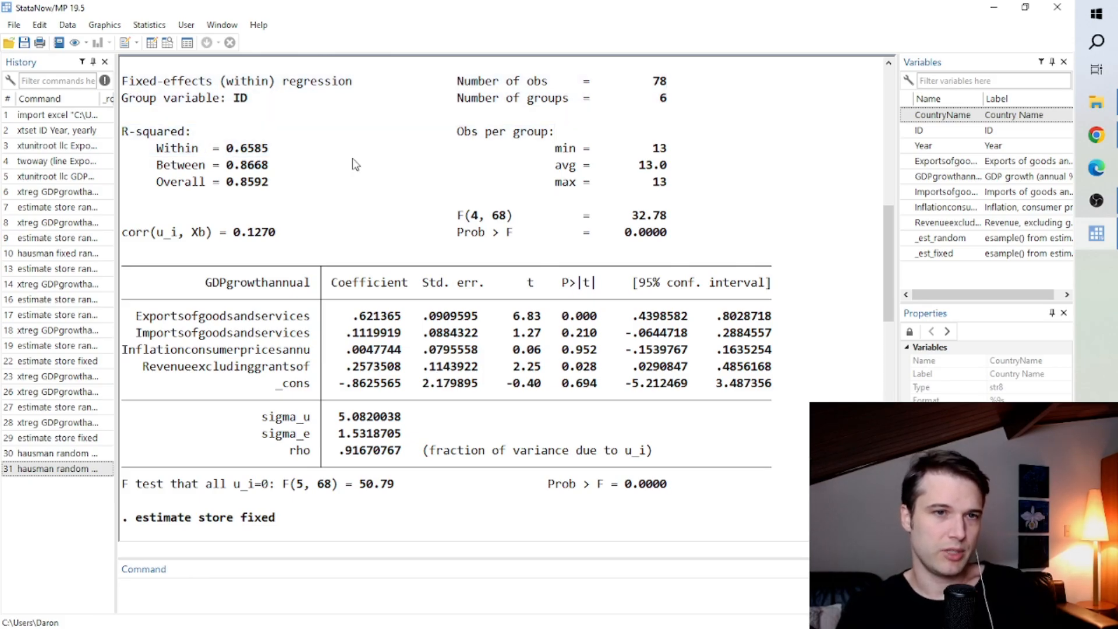
{"action": "left_click_drag", "start_coordinate": [120, 133], "coordinate": [213, 135]}
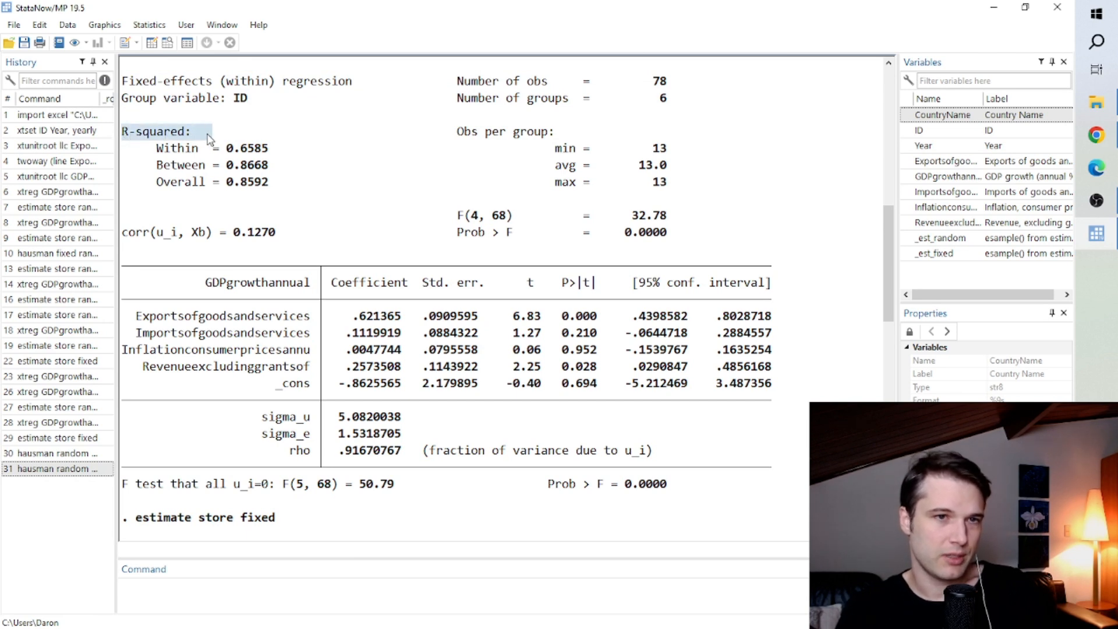
{"action": "left_click_drag", "start_coordinate": [274, 184], "coordinate": [232, 153]}
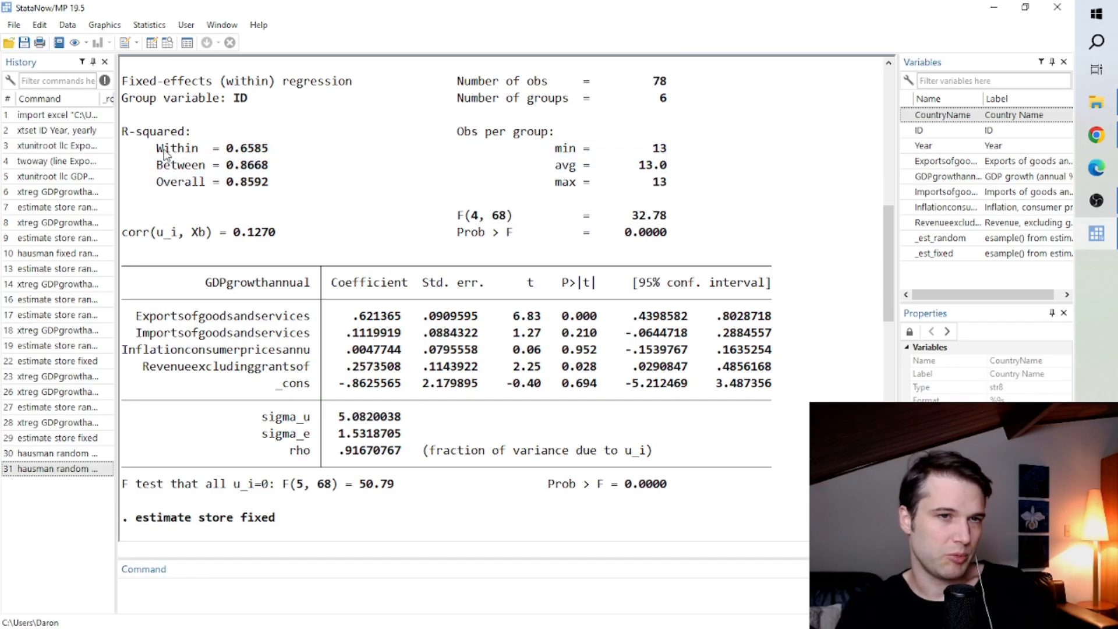
{"action": "left_click_drag", "start_coordinate": [156, 149], "coordinate": [265, 153]}
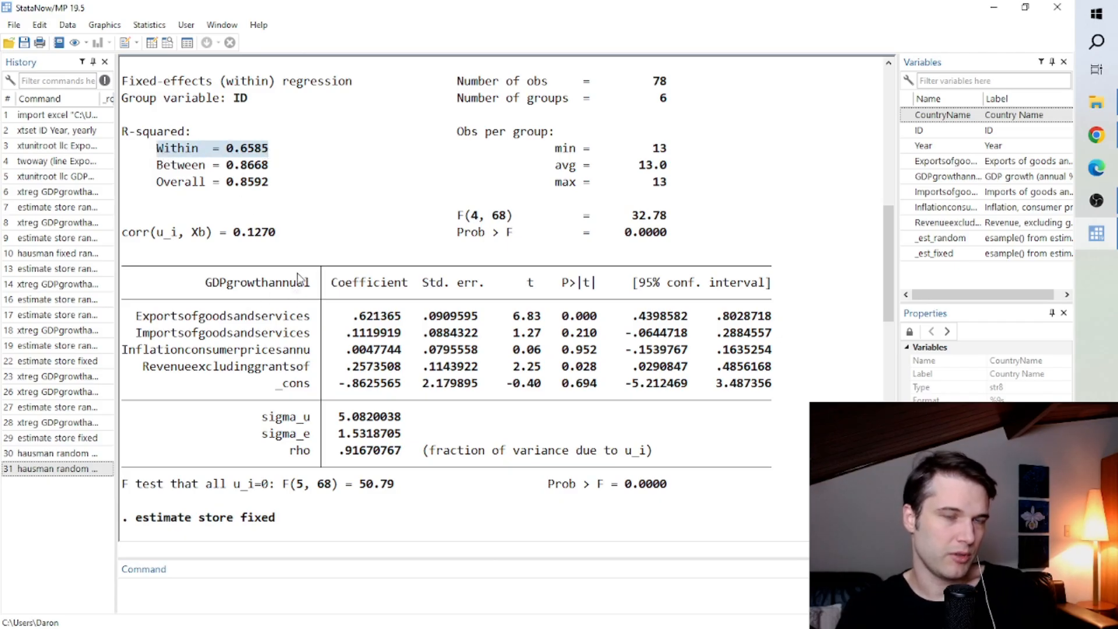
Study the fixed-effects exports row and rho, and review the whole output from the header to the F test
{"action": "left_click_drag", "start_coordinate": [156, 315], "coordinate": [510, 321]}
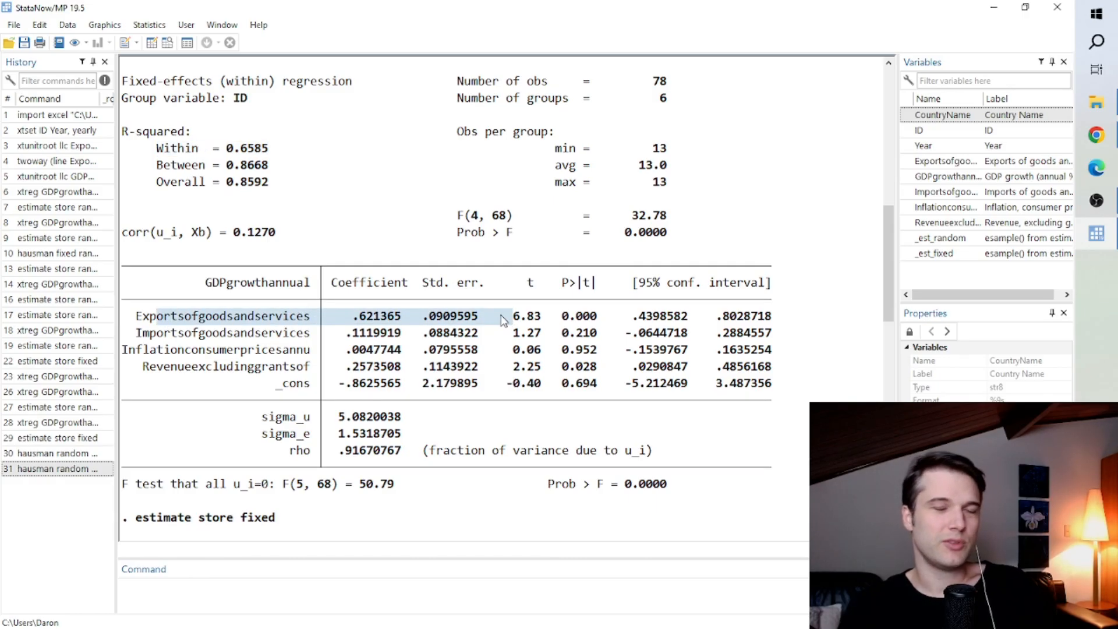
{"action": "left_click", "coordinate": [280, 332]}
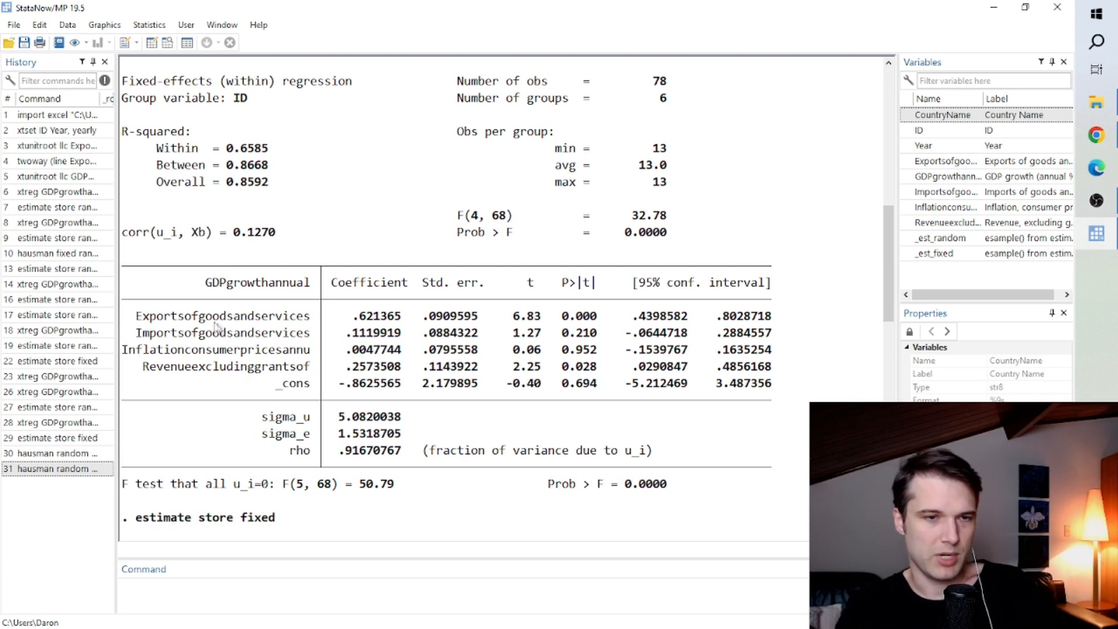
{"action": "left_click_drag", "start_coordinate": [157, 318], "coordinate": [320, 322]}
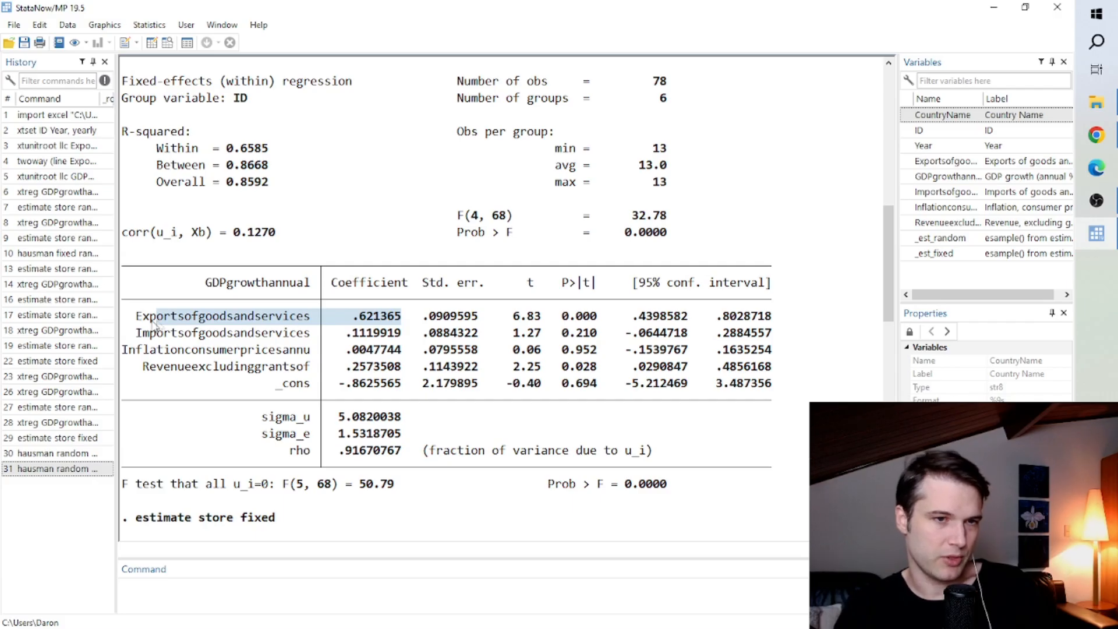
{"action": "left_click_drag", "start_coordinate": [134, 317], "coordinate": [667, 317]}
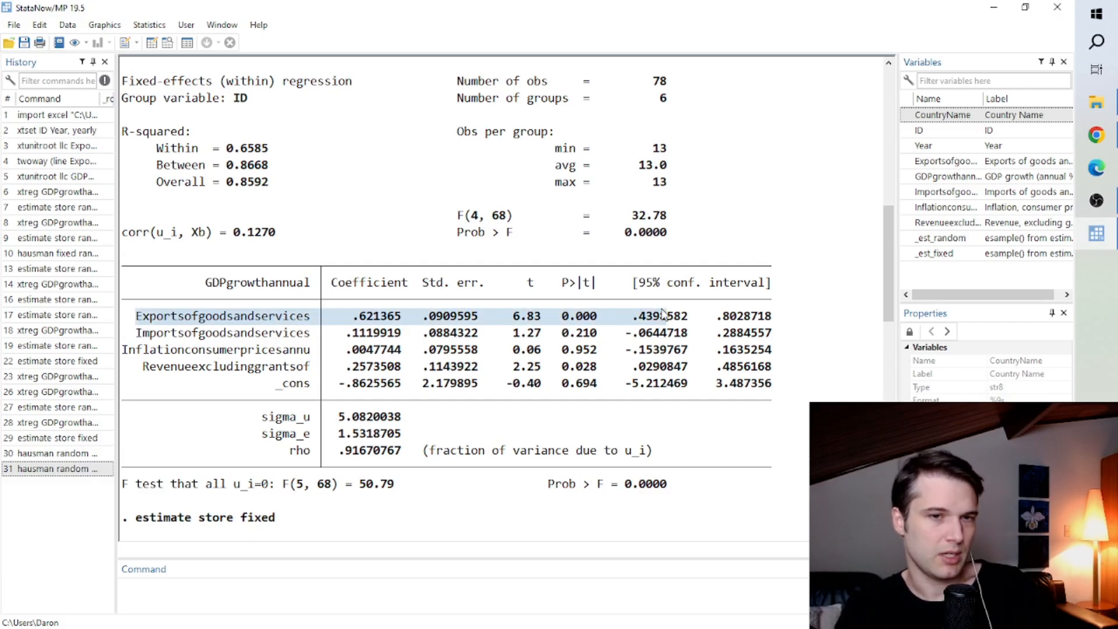
{"action": "left_click", "coordinate": [239, 341]}
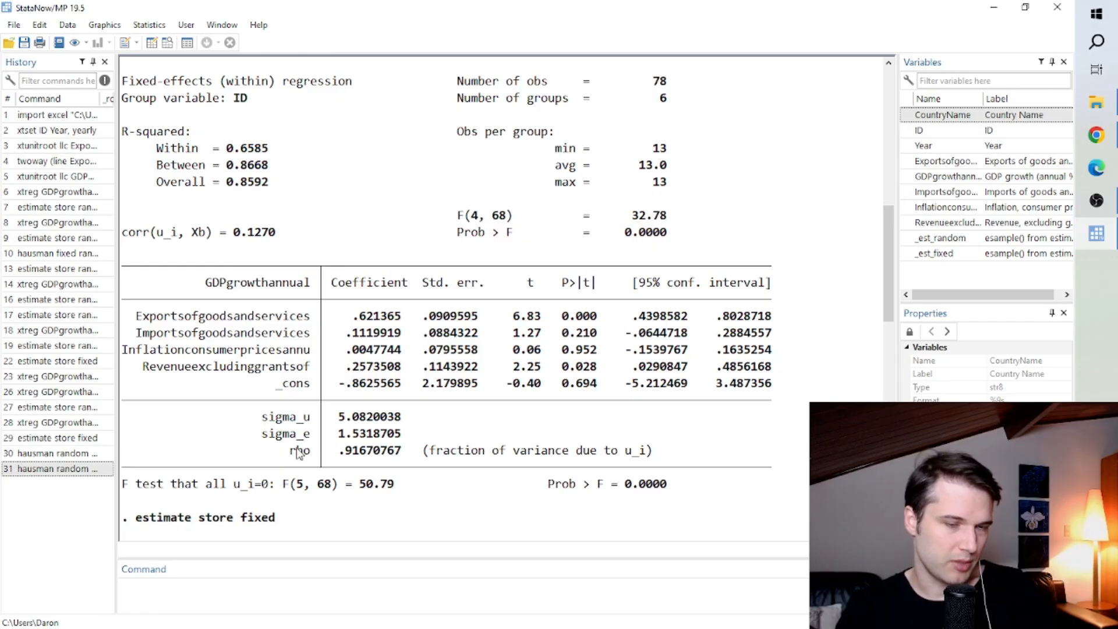
{"action": "left_click_drag", "start_coordinate": [291, 454], "coordinate": [403, 457]}
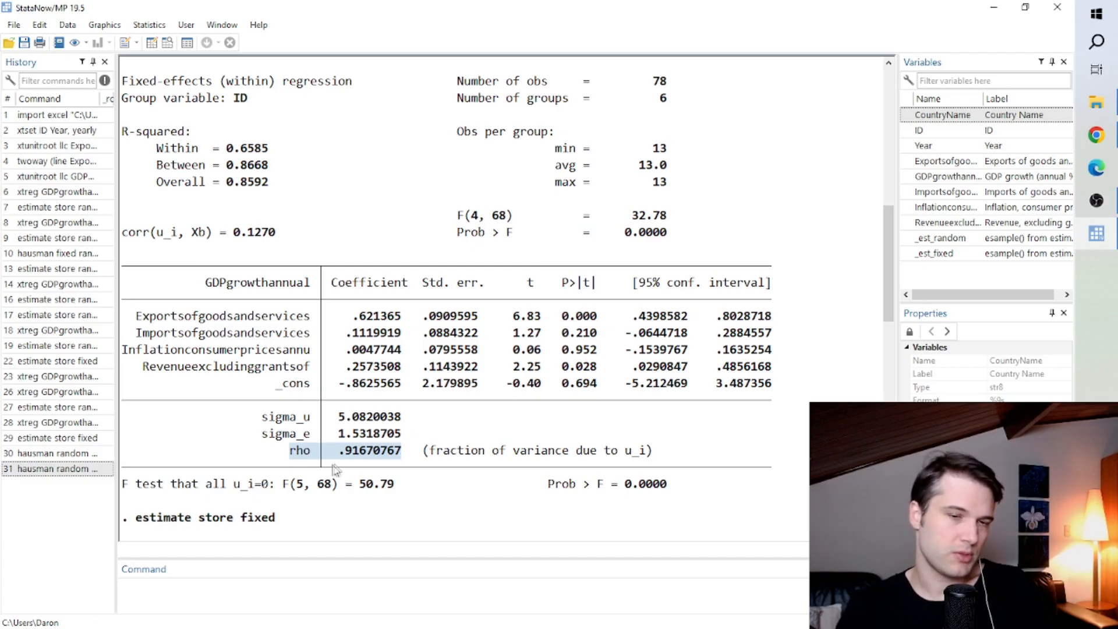
{"action": "left_click_drag", "start_coordinate": [124, 82], "coordinate": [715, 493]}
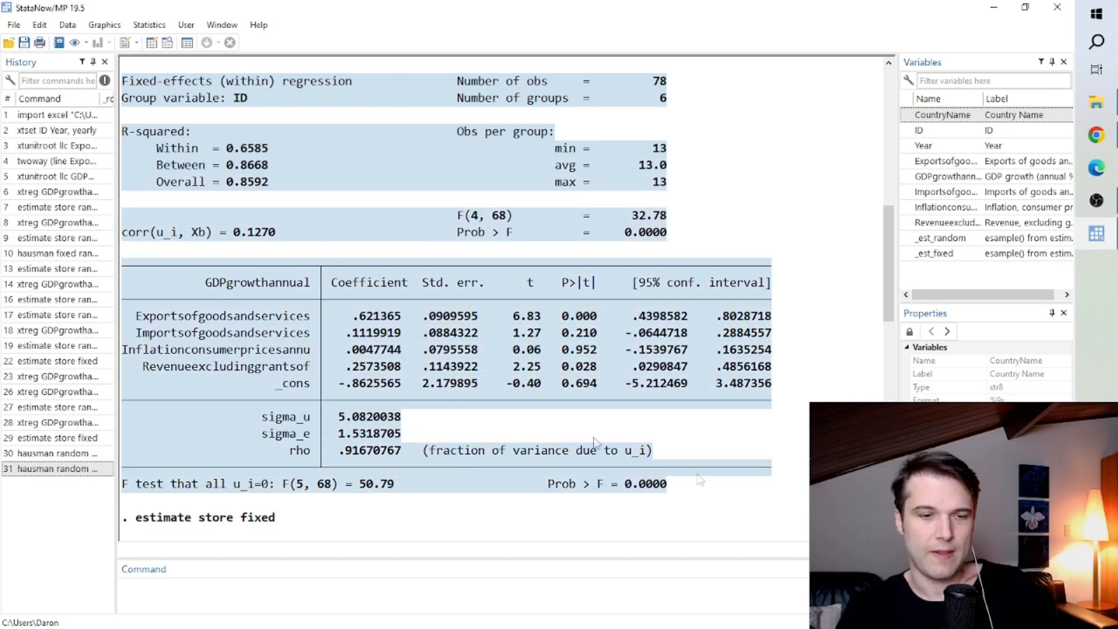
{"action": "left_click", "coordinate": [513, 408]}
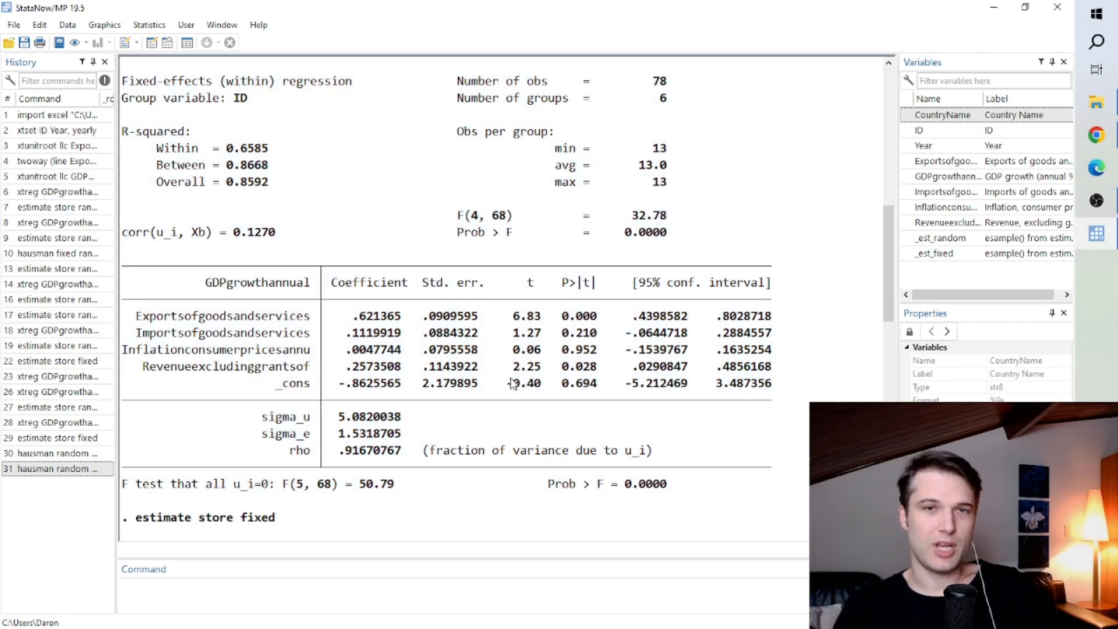
{"action": "left_click_drag", "start_coordinate": [675, 491], "coordinate": [129, 86]}
{"action": "left_click", "coordinate": [767, 217]}
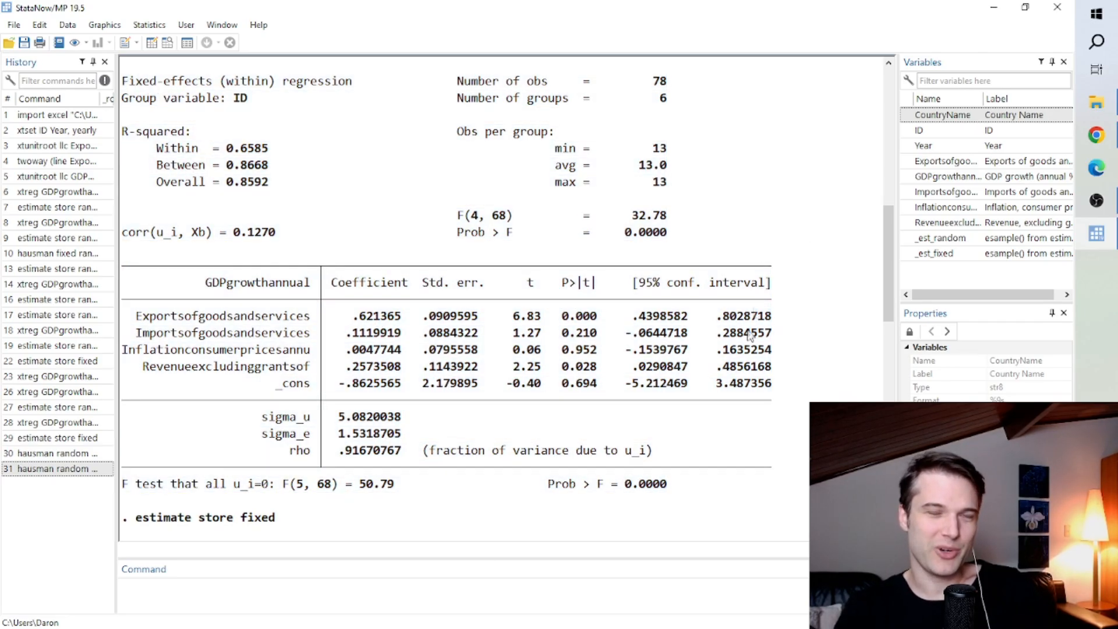